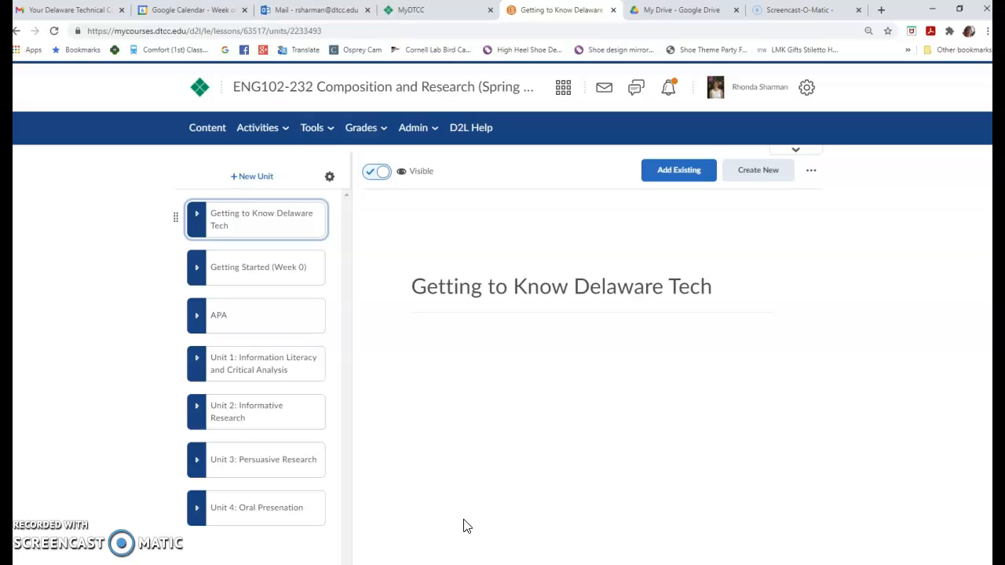
# Review the References Page and the APA Guide (color coded) in the course's APA unit
pyautogui.click(226, 328)
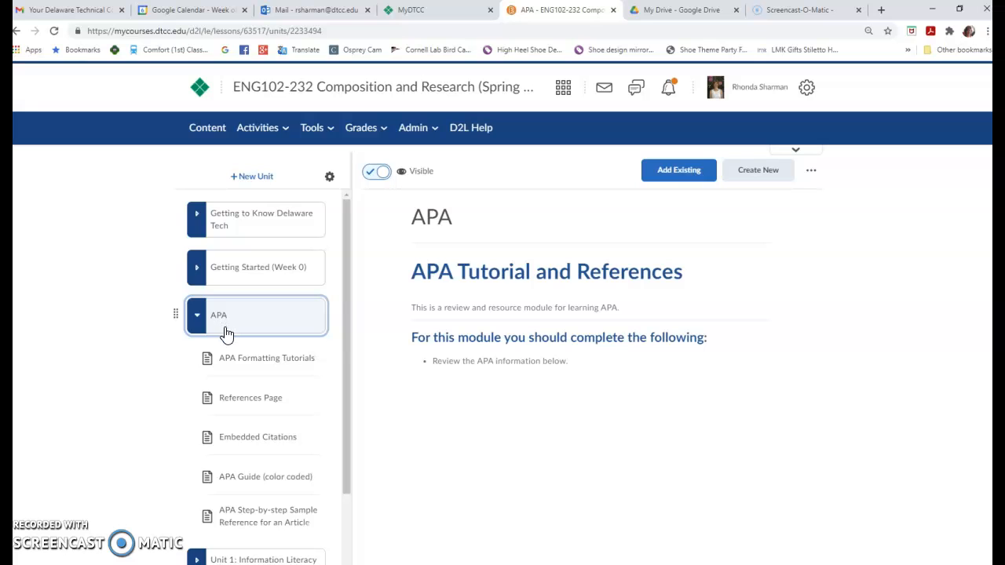
pyautogui.click(232, 408)
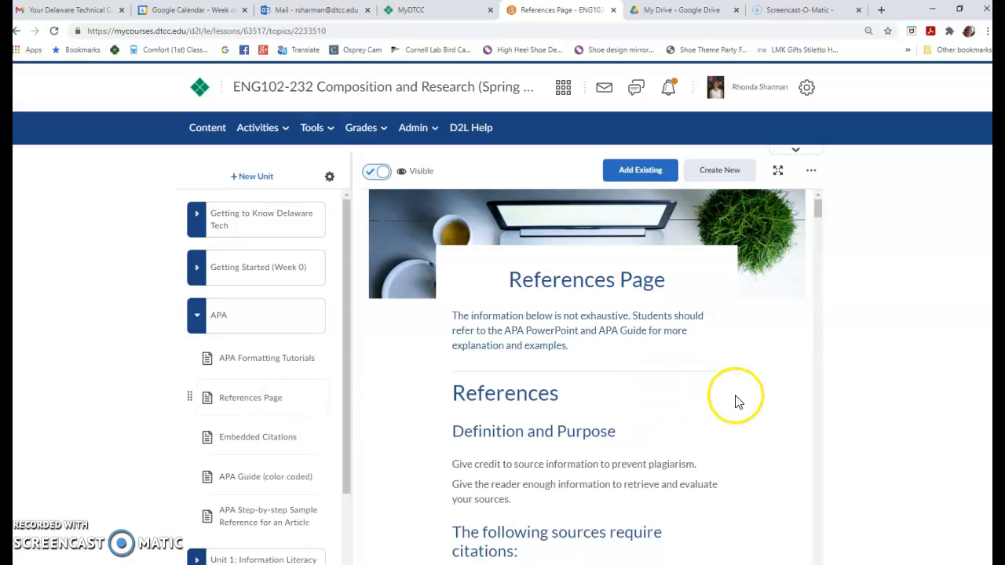
pyautogui.scroll(-3, 733, 398)
pyautogui.scroll(-5, 733, 401)
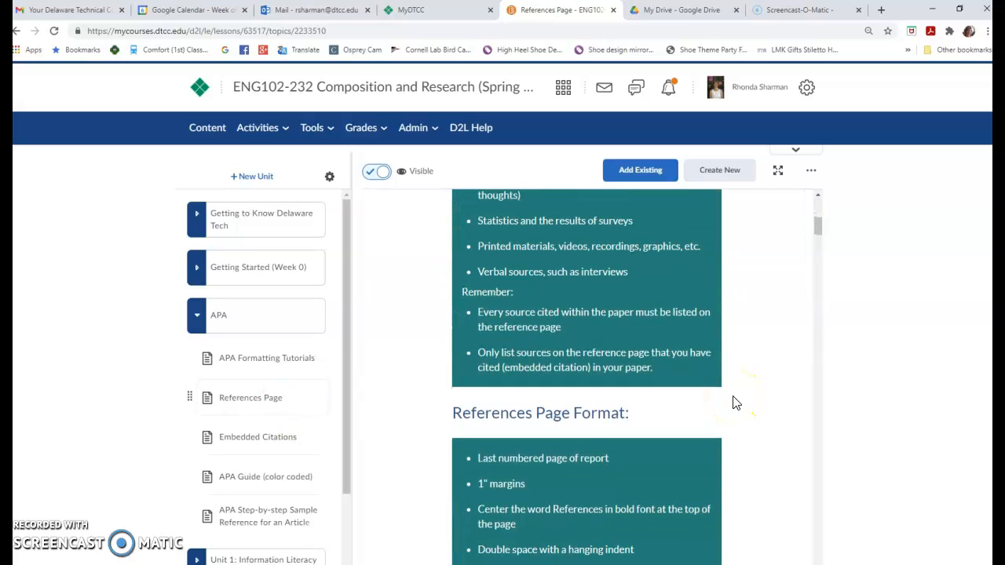
pyautogui.scroll(8, 733, 403)
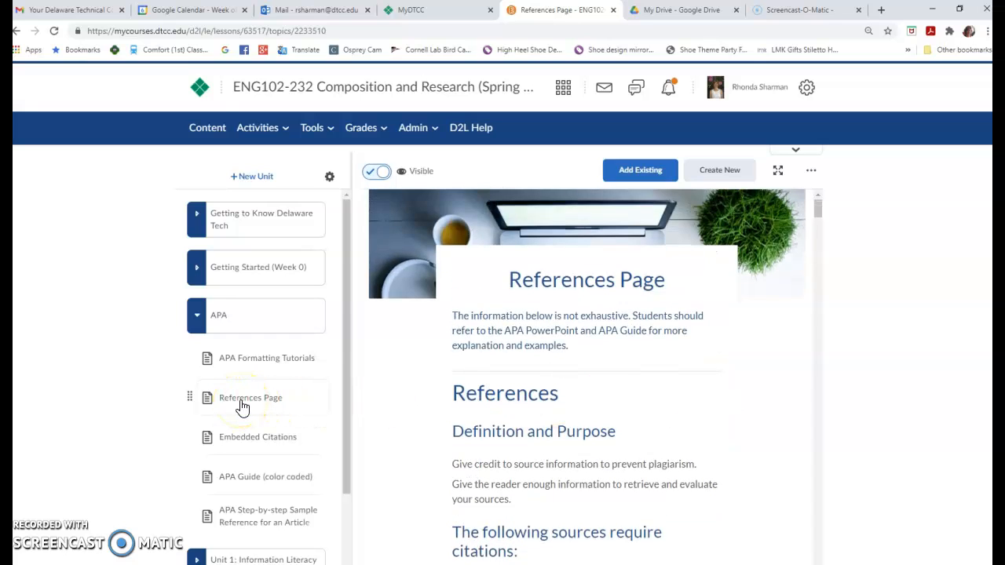
pyautogui.click(245, 484)
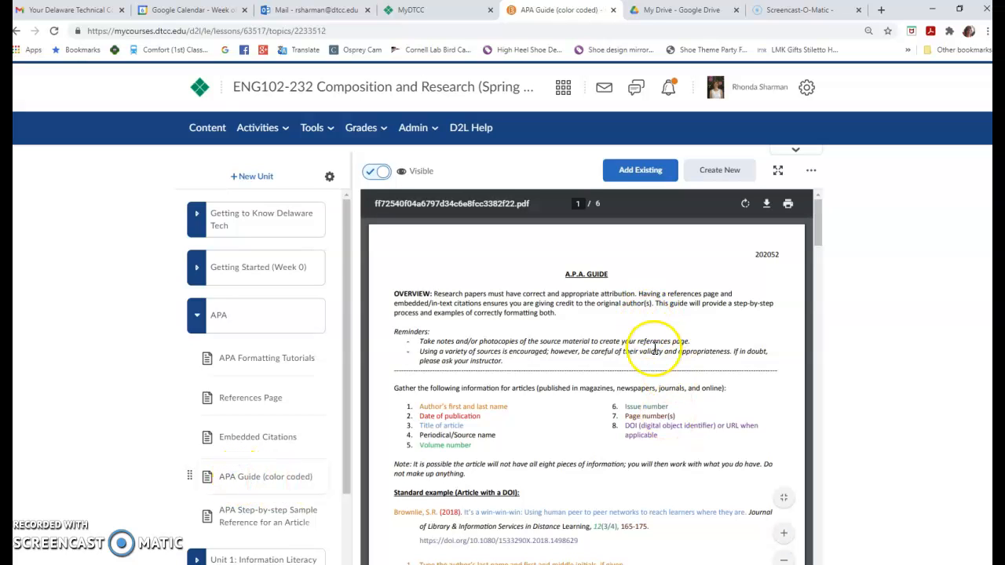
pyautogui.scroll(-3, 657, 439)
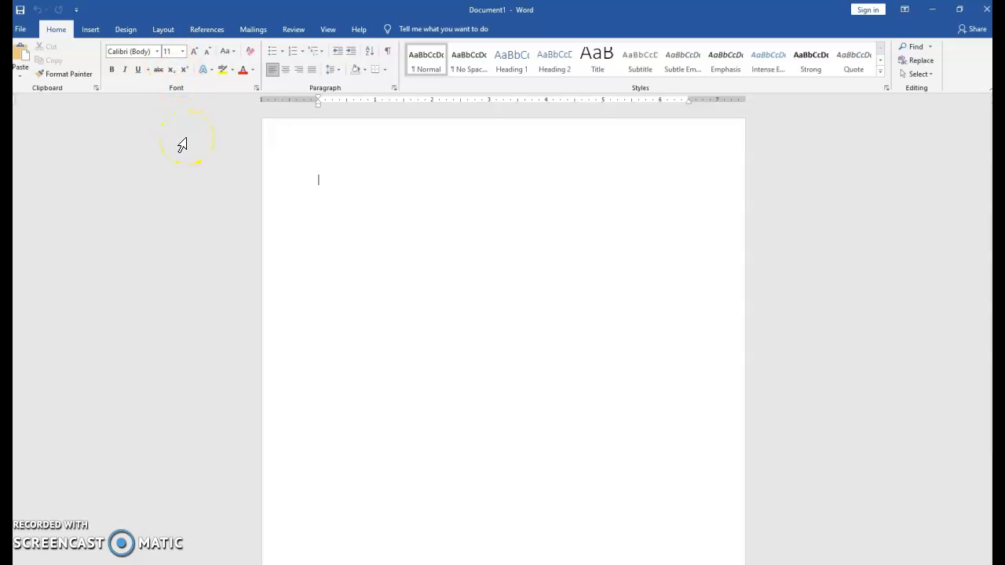
# In the blank Word document, set the font to Times New Roman, size 12
pyautogui.click(157, 51)
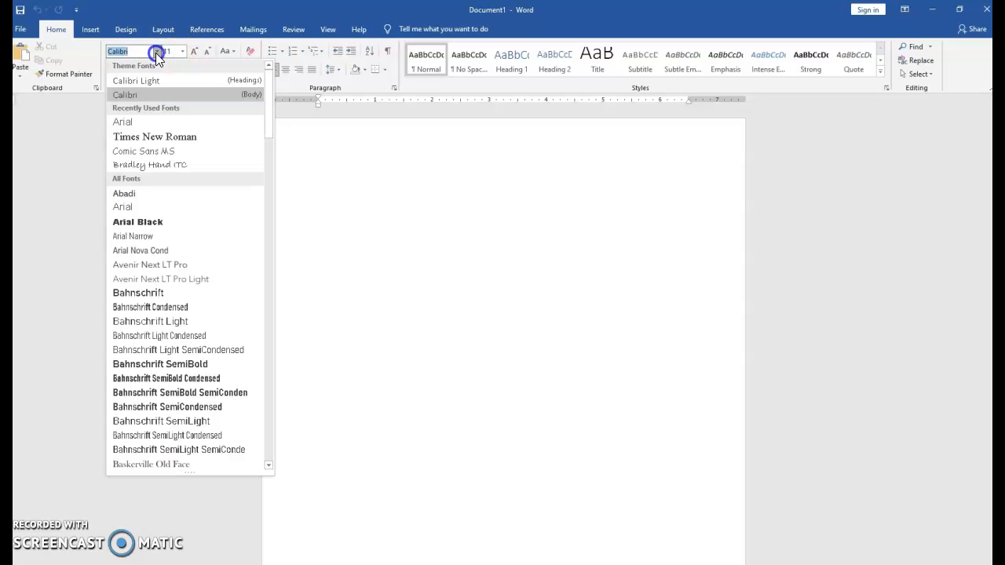
pyautogui.click(149, 136)
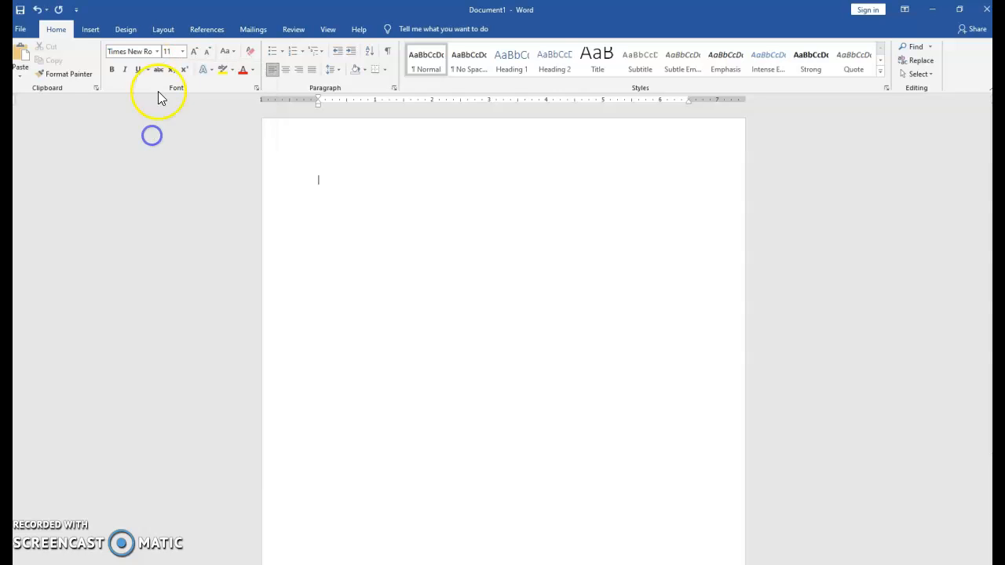
pyautogui.click(182, 51)
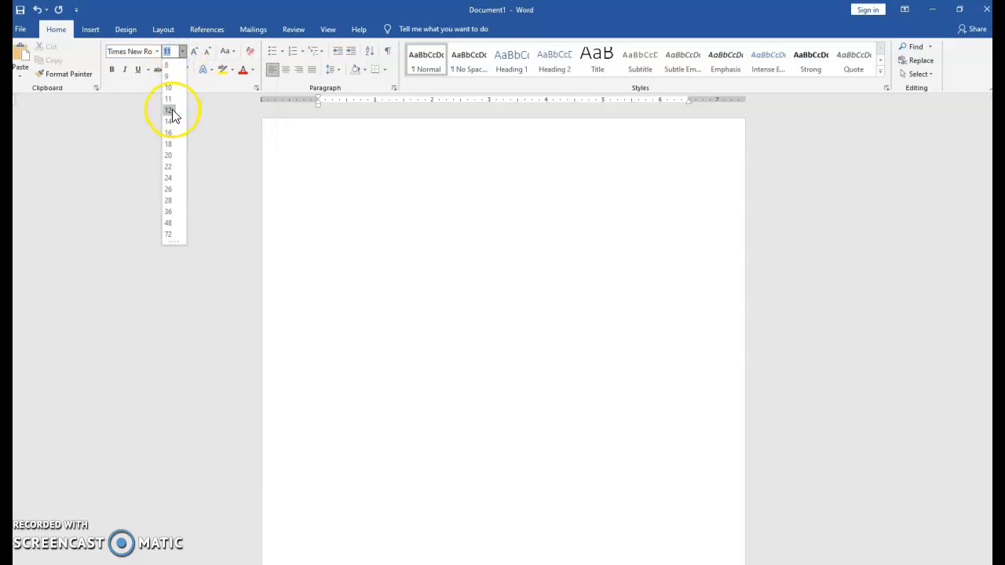
pyautogui.click(171, 110)
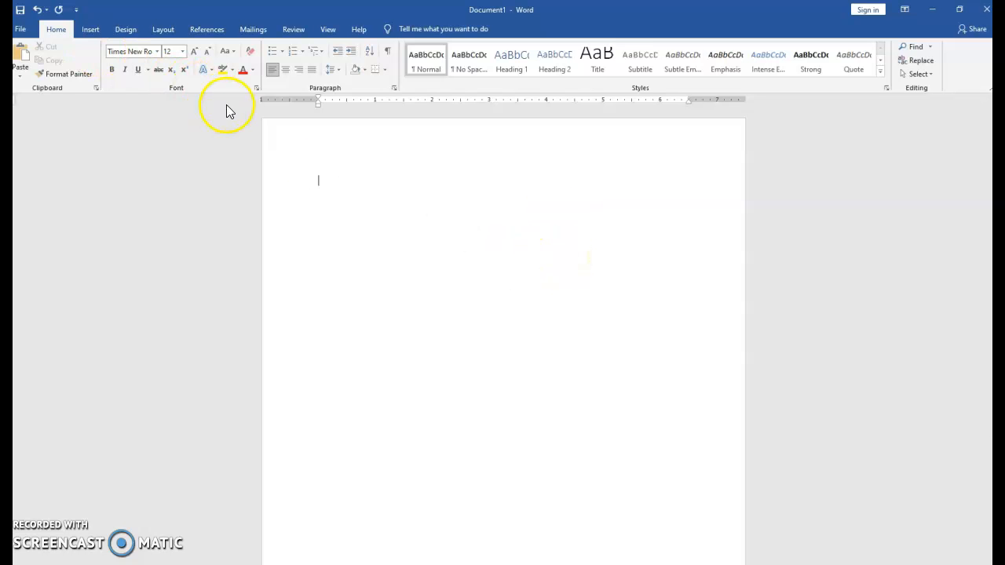
# Add the centered, bold heading "References" at the start of the page
pyautogui.click(285, 69)
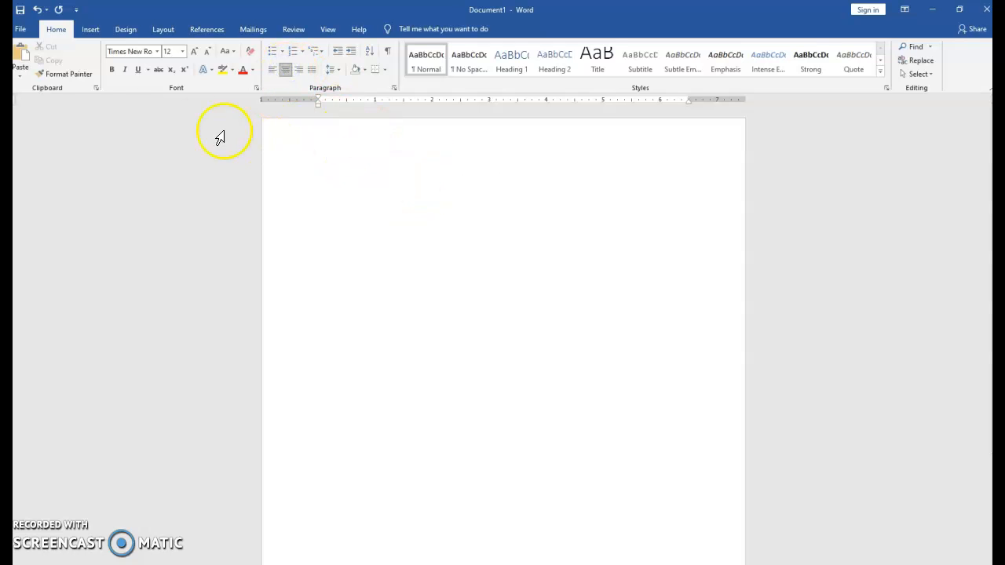
pyautogui.click(112, 70)
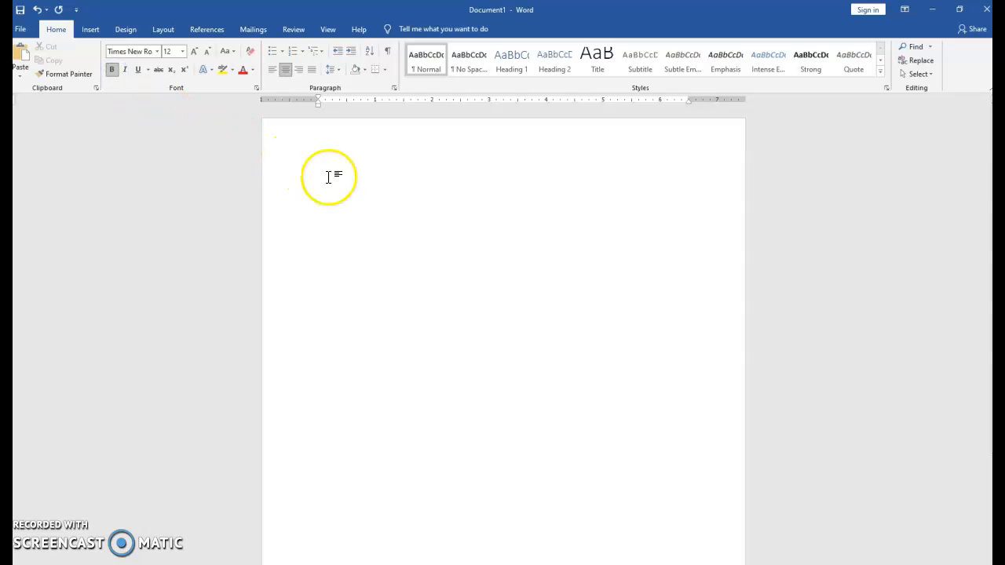
pyautogui.write('References')
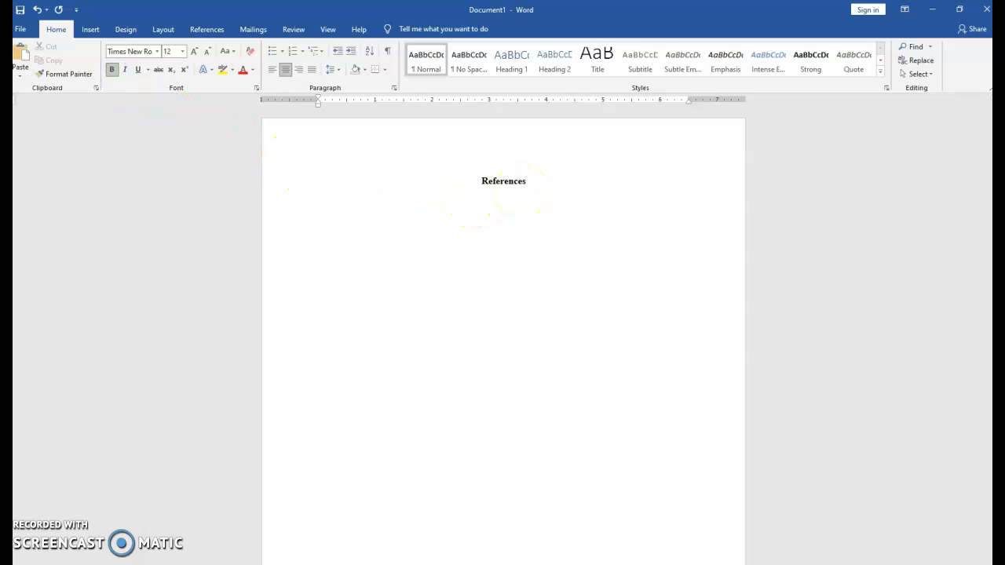
# Set the line spacing of the "References" heading to 2.0
pyautogui.click(116, 72)
pyautogui.click(336, 70)
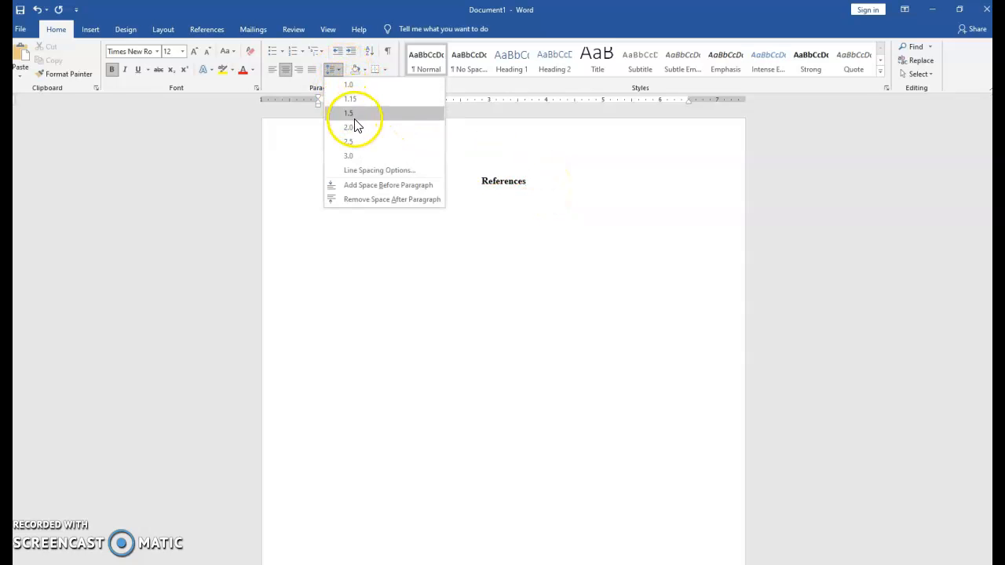
pyautogui.click(354, 129)
# Start a new line below the "References" heading, left-aligned and with bold turned off
pyautogui.click(573, 180)
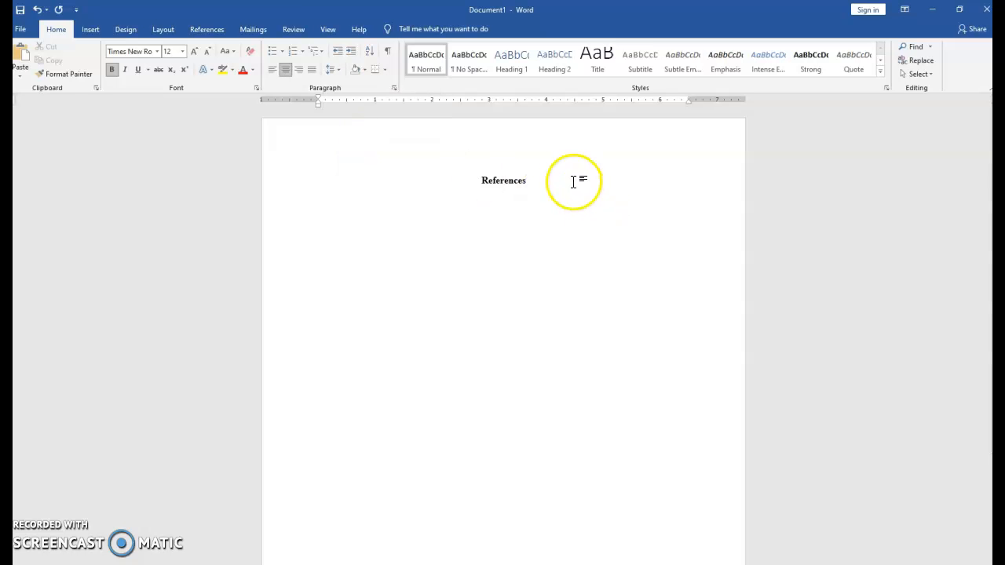
pyautogui.click(272, 71)
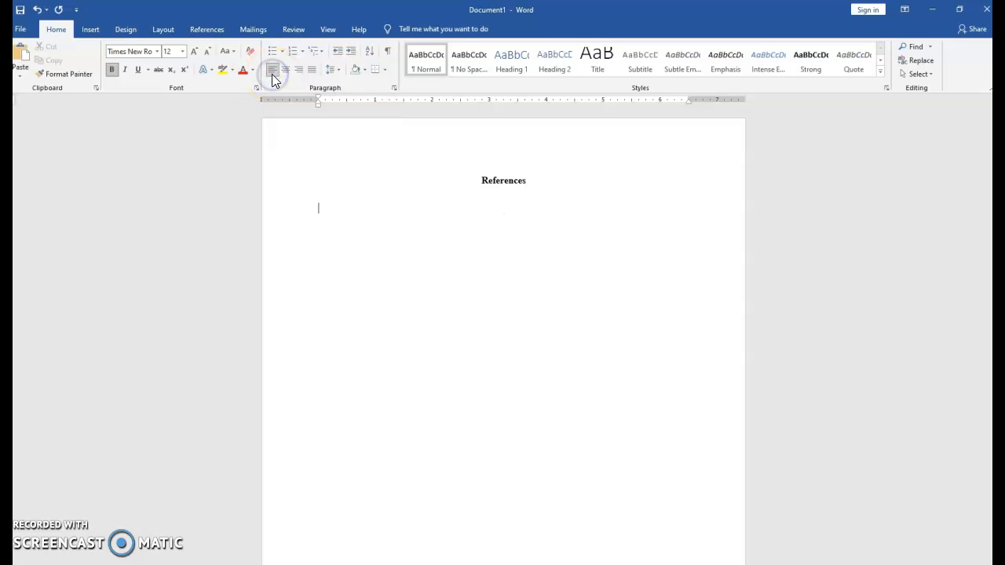
pyautogui.click(112, 71)
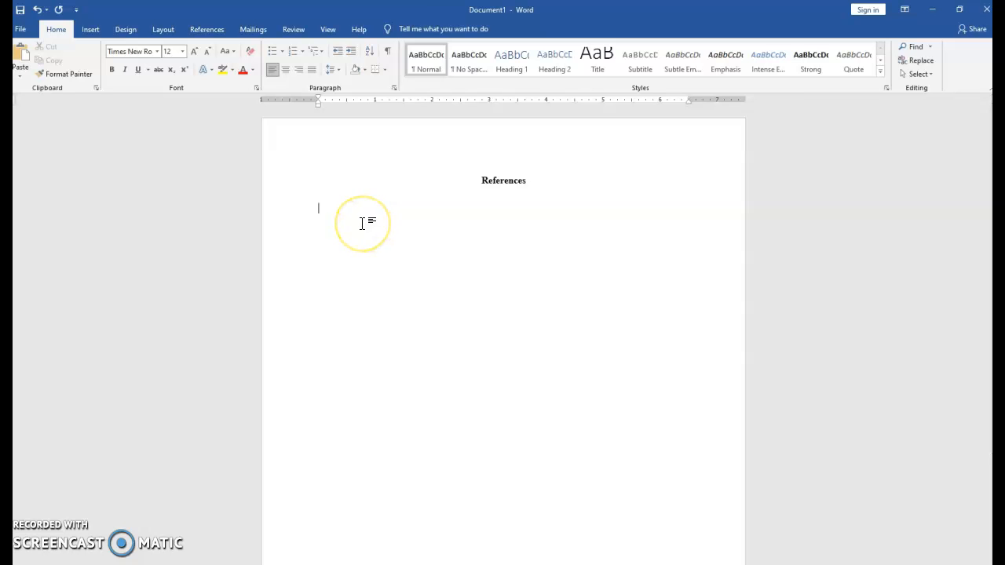
# Apply a hanging special indent to the empty paragraph below the heading
pyautogui.click(394, 88)
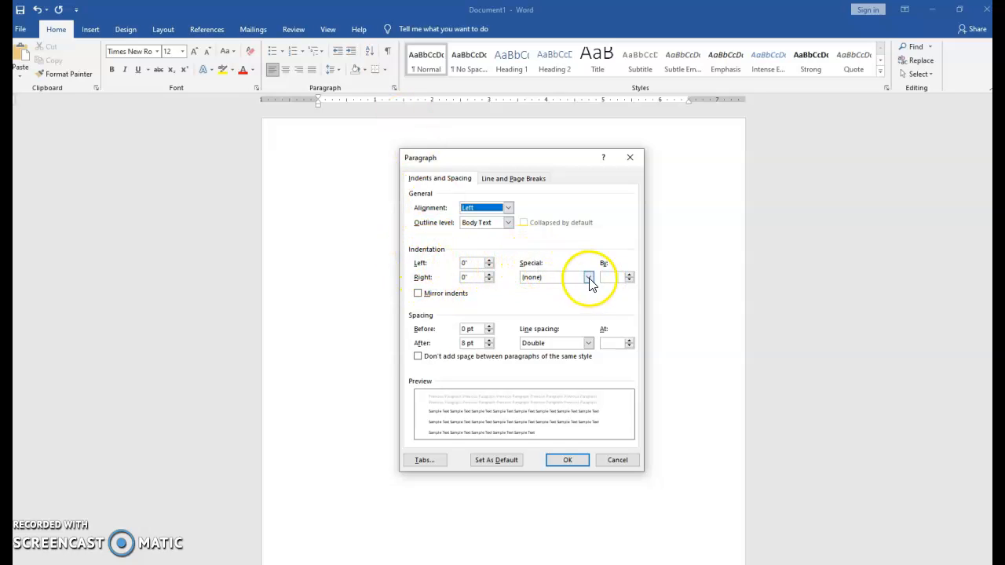
pyautogui.click(588, 279)
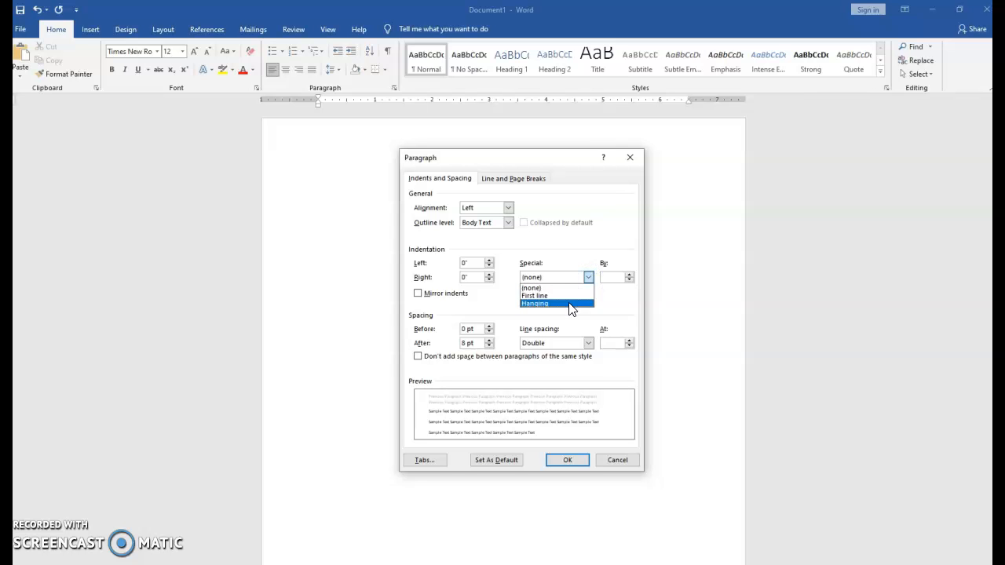
pyautogui.click(569, 303)
pyautogui.click(569, 460)
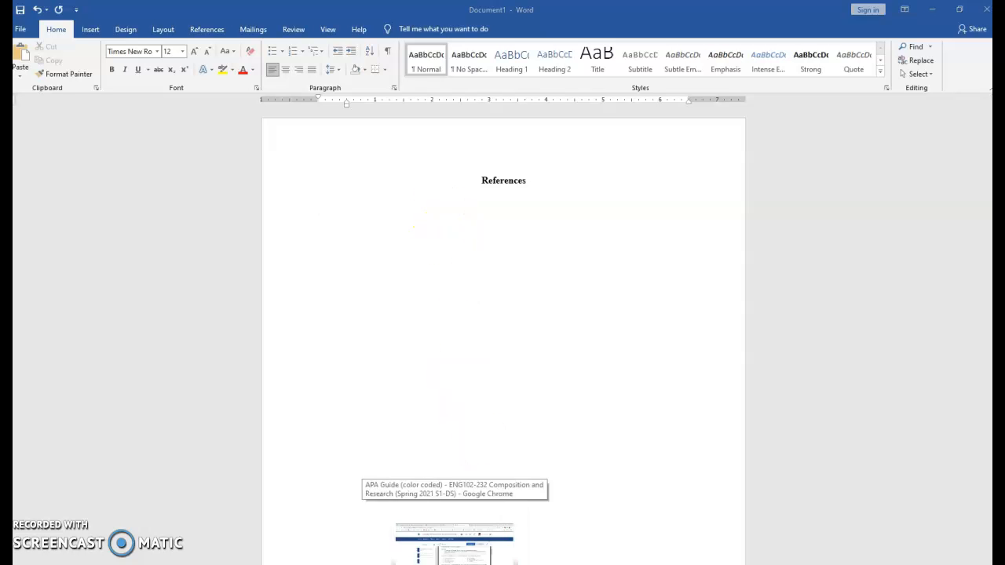
# Switch to Chrome, open Office 365 from the MyDTCC resources page and create a new Word document
pyautogui.click(453, 544)
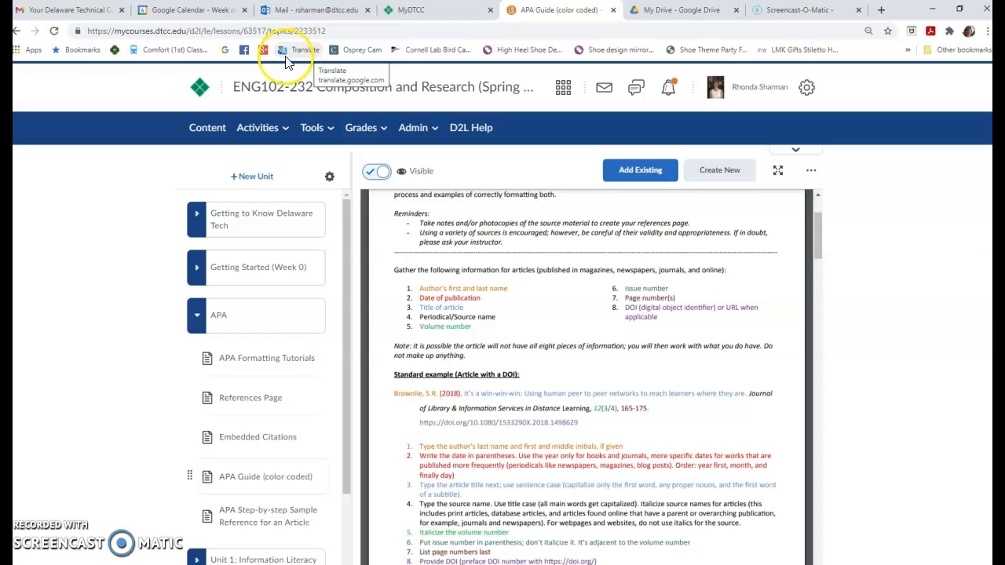
pyautogui.click(416, 11)
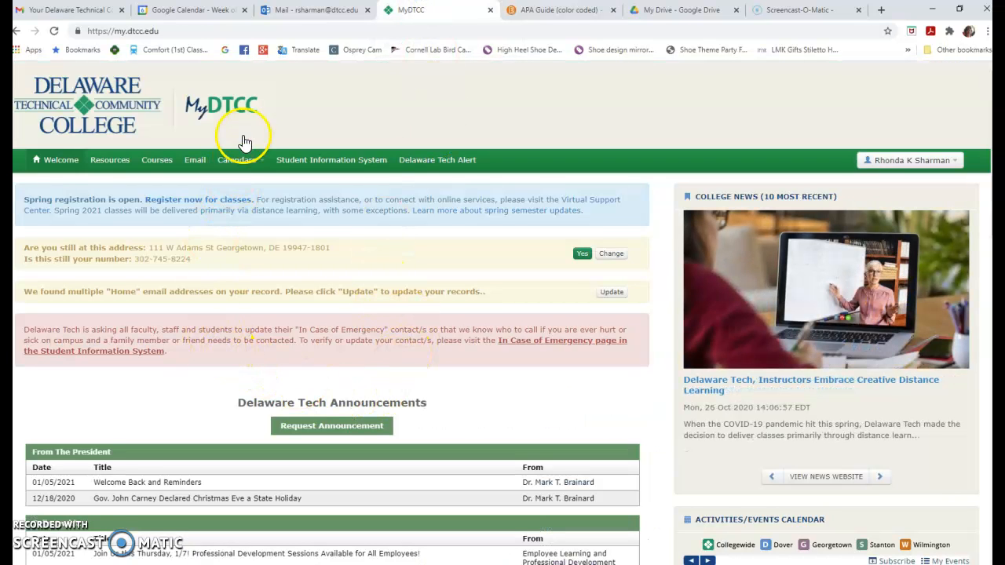
pyautogui.click(110, 163)
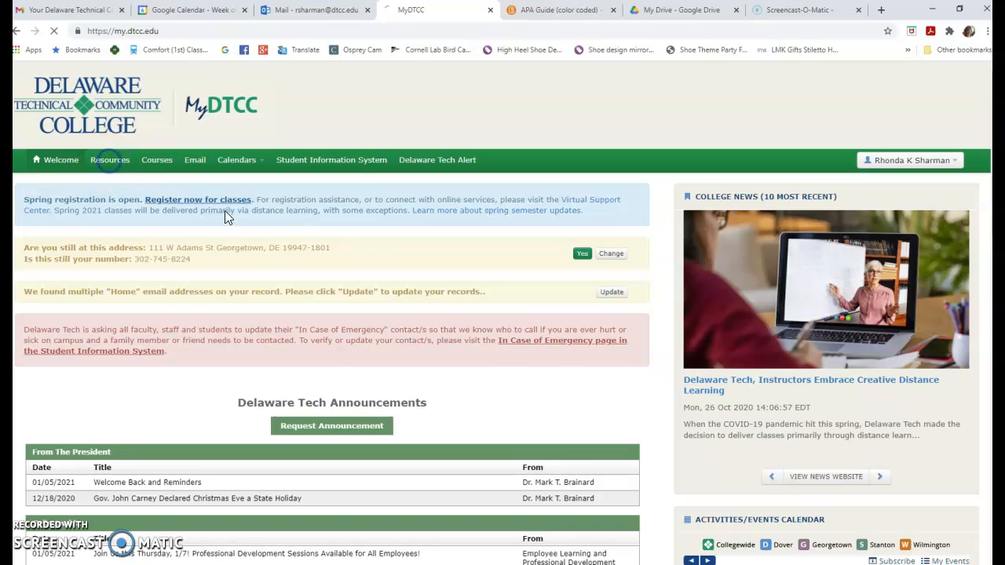
pyautogui.scroll(-5, 483, 361)
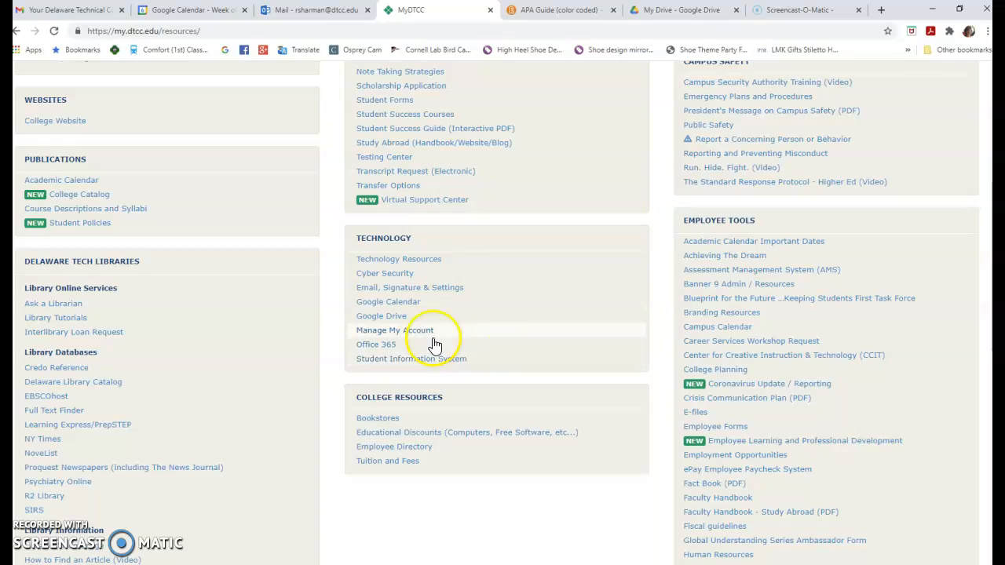
pyautogui.click(380, 348)
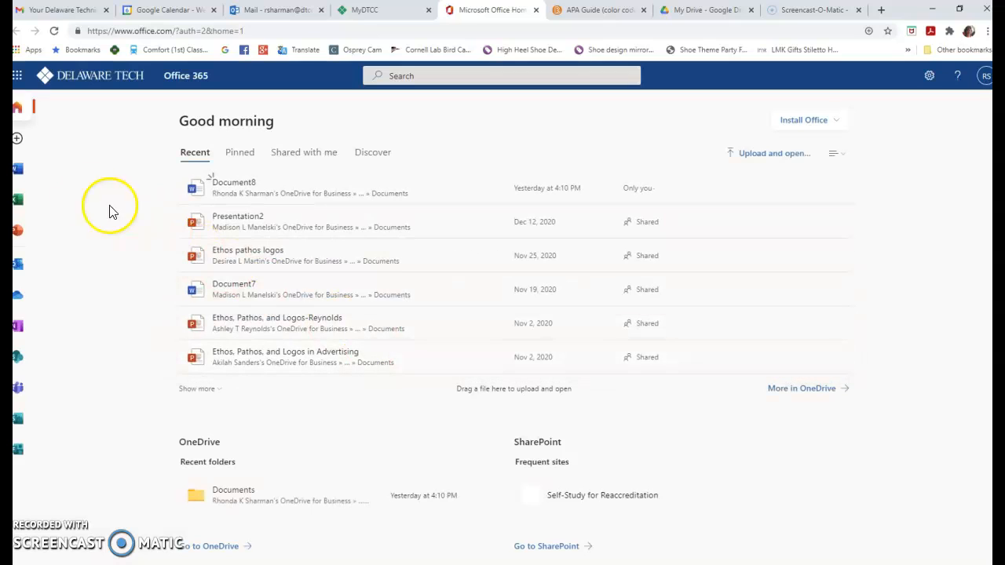
pyautogui.click(18, 141)
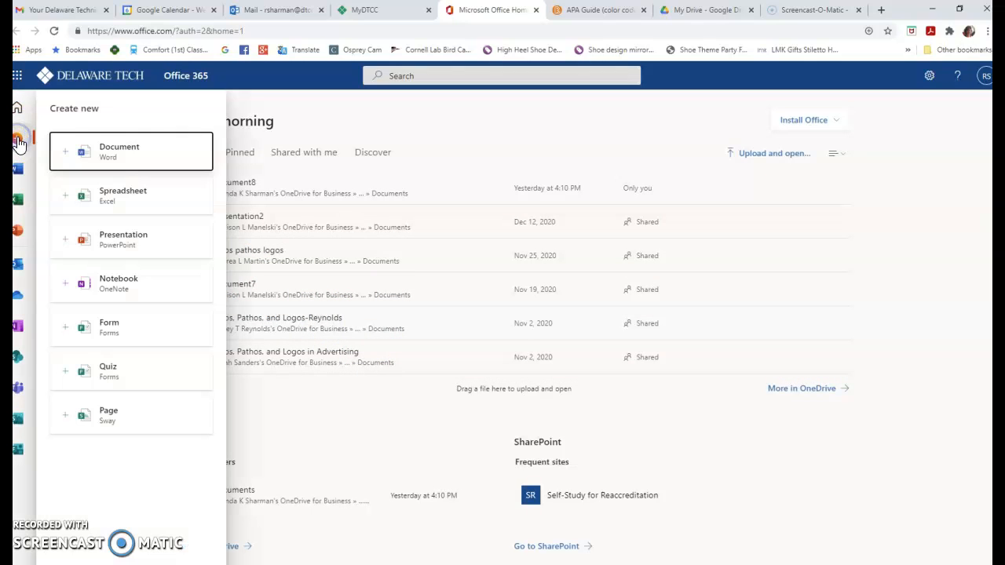
pyautogui.click(120, 152)
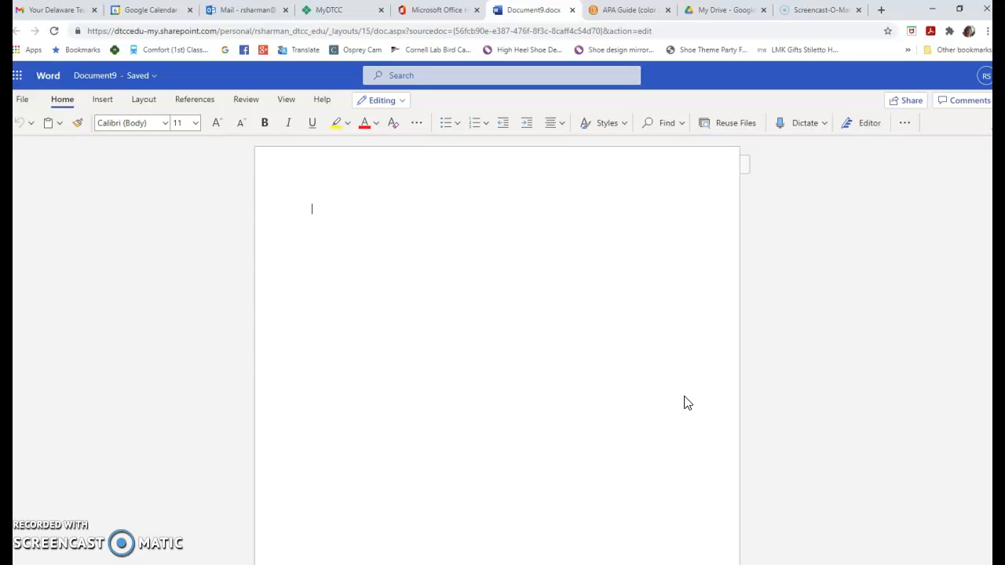
# Center the first line of the new online document and turn on bold
pyautogui.click(562, 129)
pyautogui.click(577, 178)
pyautogui.click(265, 124)
# Set the font to Times New Roman, size 12, and enter the heading "References"
pyautogui.click(165, 125)
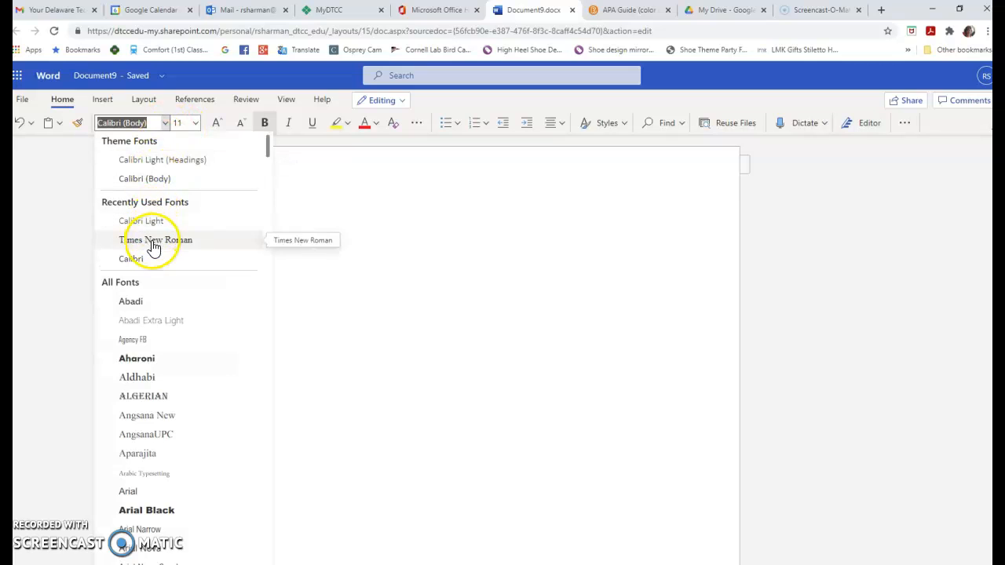
pyautogui.click(152, 238)
pyautogui.click(192, 126)
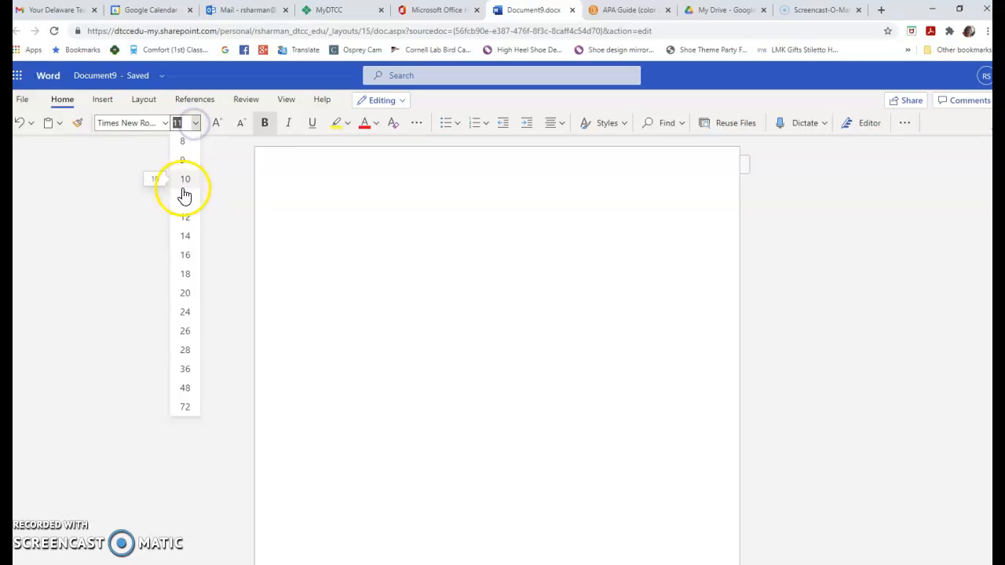
pyautogui.click(186, 219)
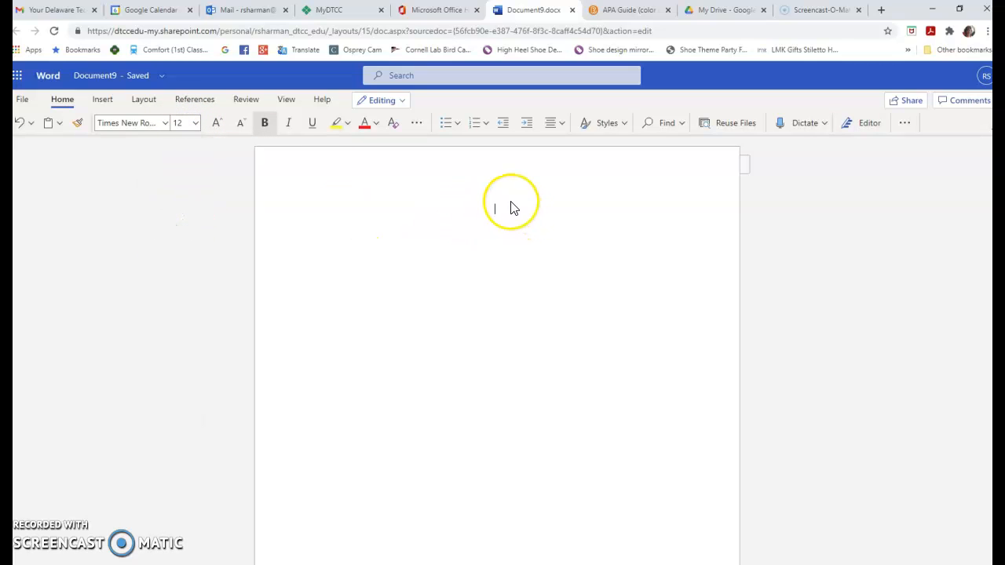
pyautogui.write('eferences')
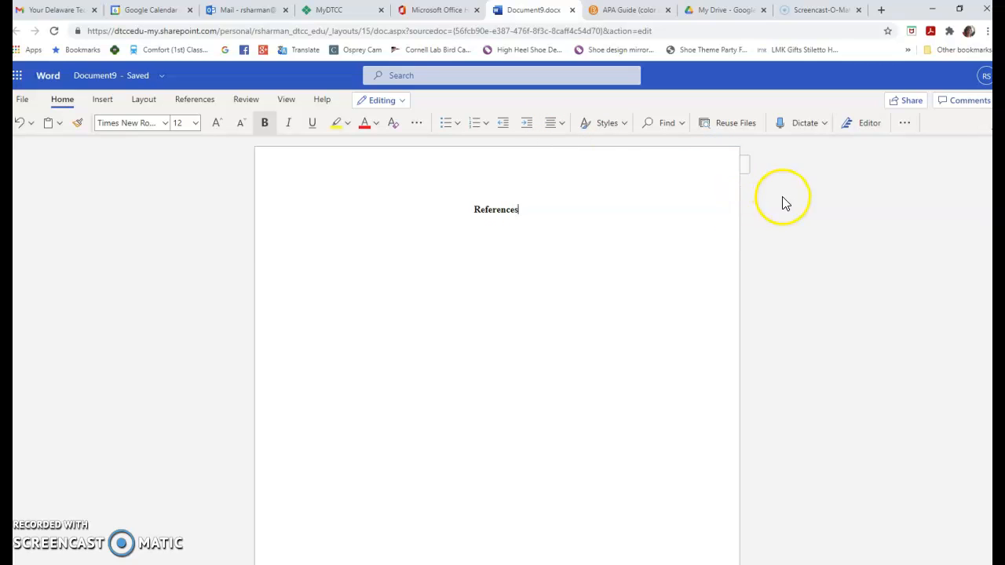
# Increase the line spacing of the online document's heading and start a new line below it
pyautogui.click(906, 124)
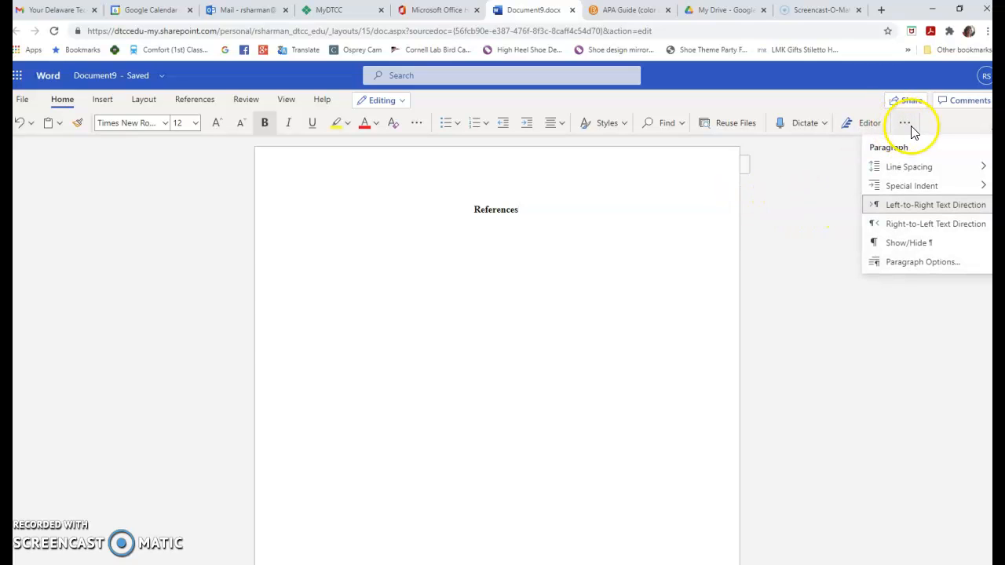
pyautogui.moveTo(960, 171)
pyautogui.click(742, 247)
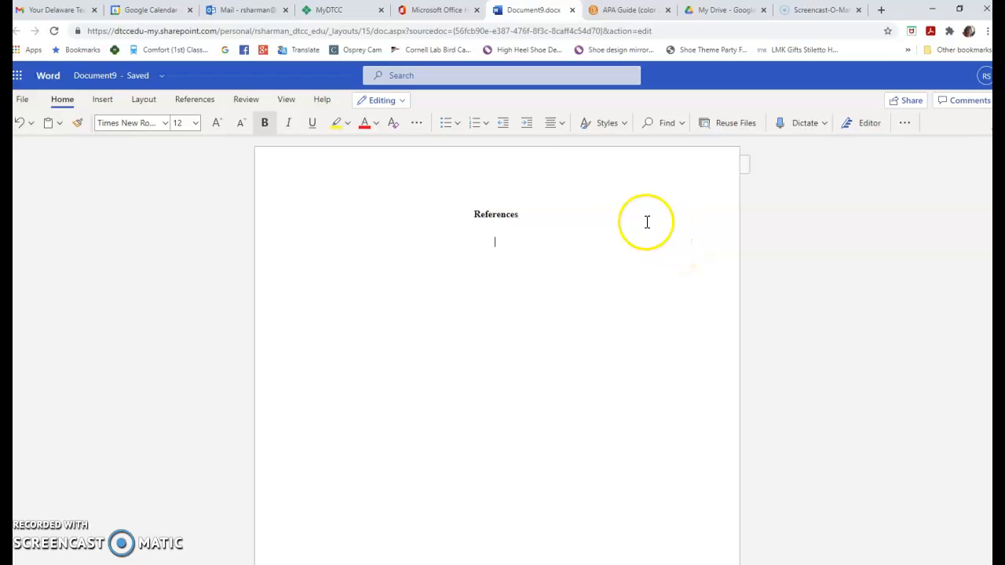
# Left-align the new line below the heading in the online document and turn off bold
pyautogui.click(562, 124)
pyautogui.click(553, 172)
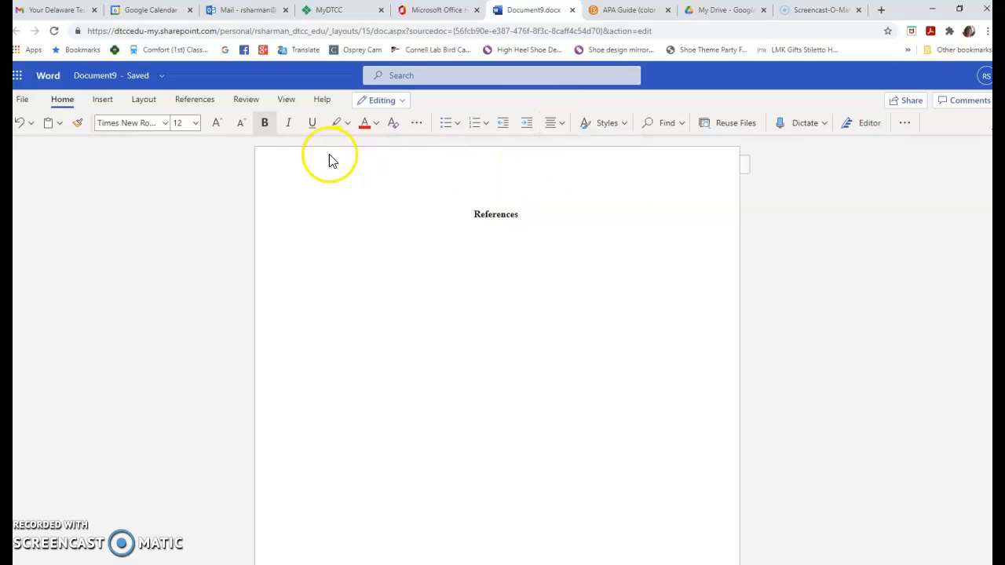
pyautogui.click(265, 123)
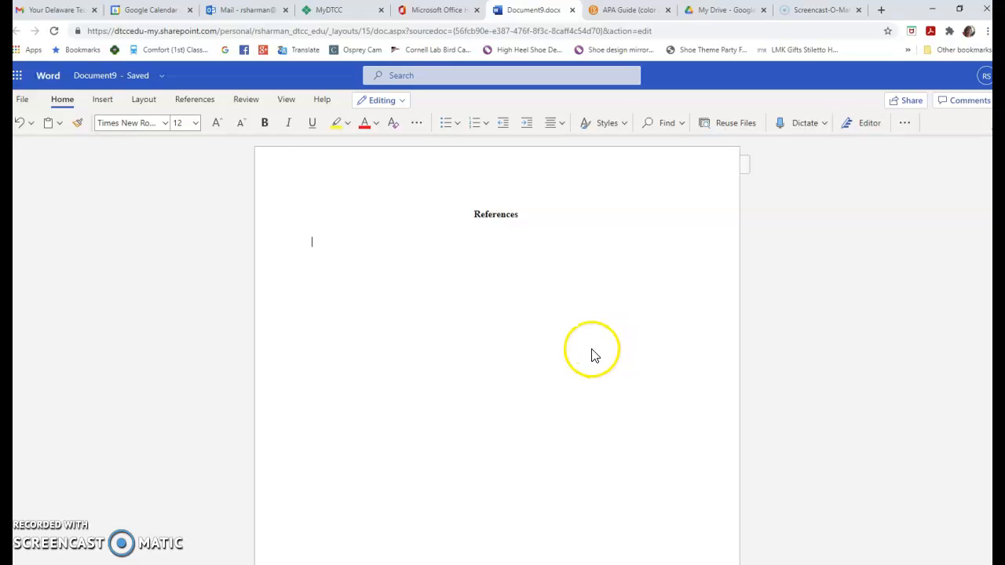
# Apply a hanging special indent to the empty line below the References heading in the online document
pyautogui.click(144, 100)
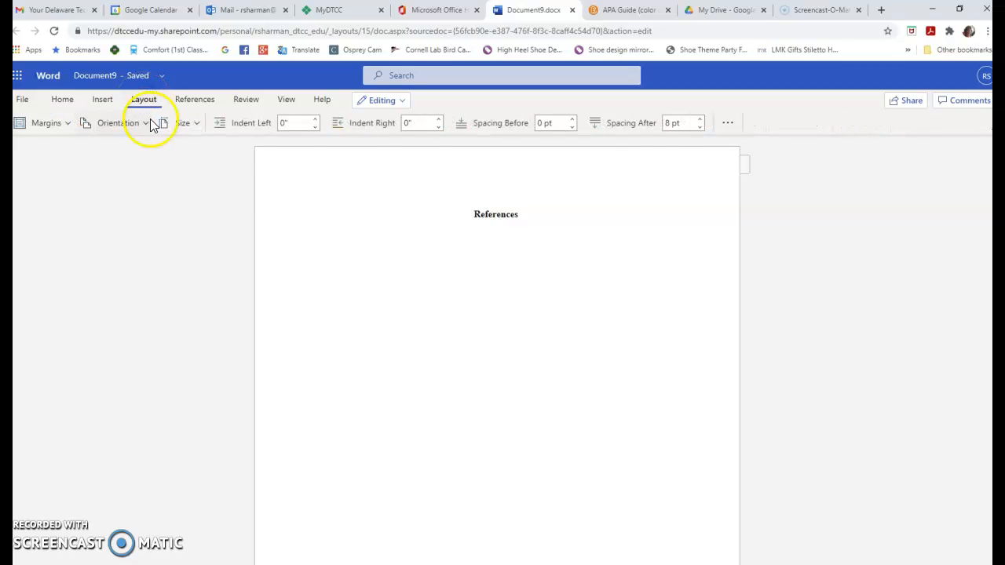
pyautogui.click(731, 125)
pyautogui.click(795, 170)
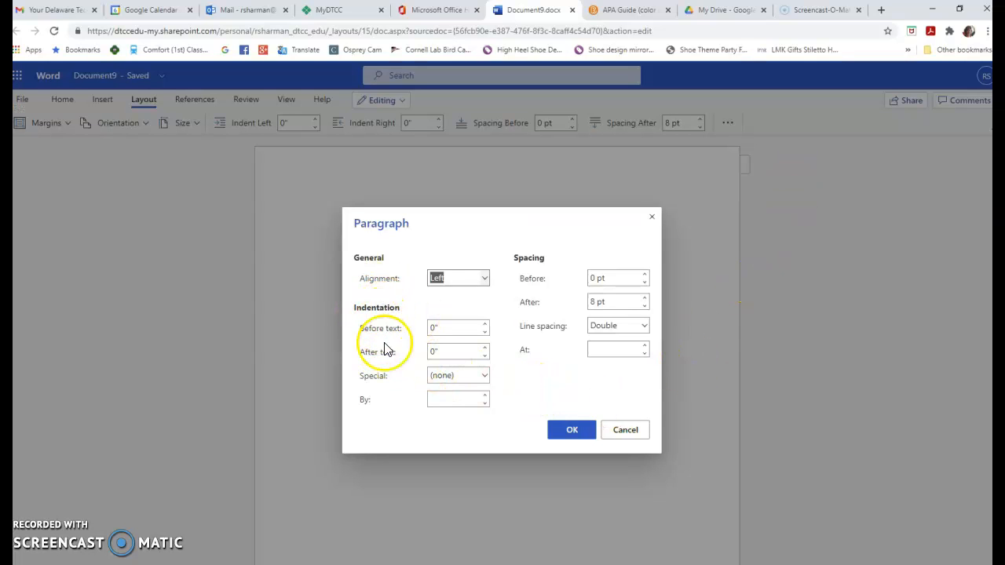
pyautogui.click(486, 378)
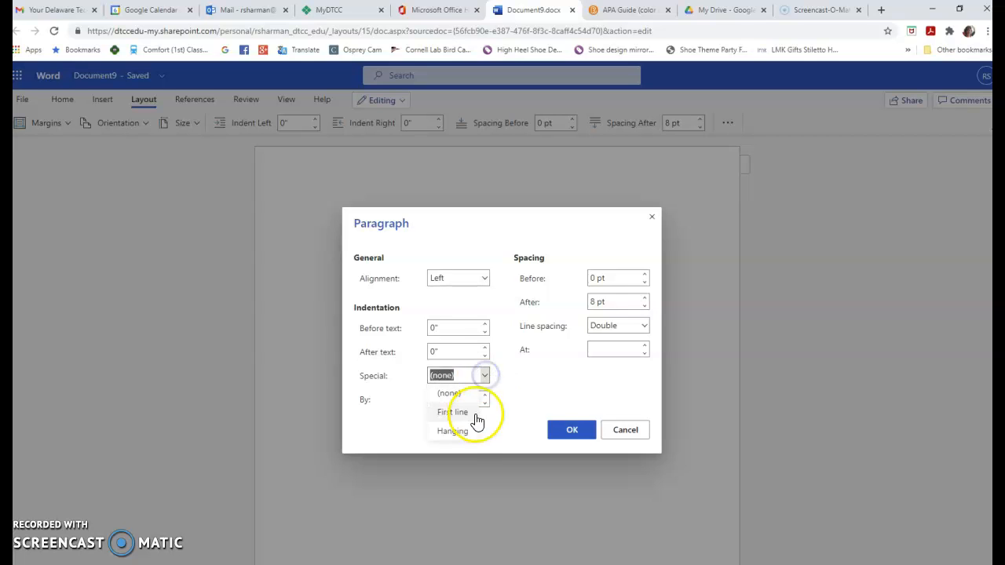
pyautogui.click(459, 434)
pyautogui.click(569, 432)
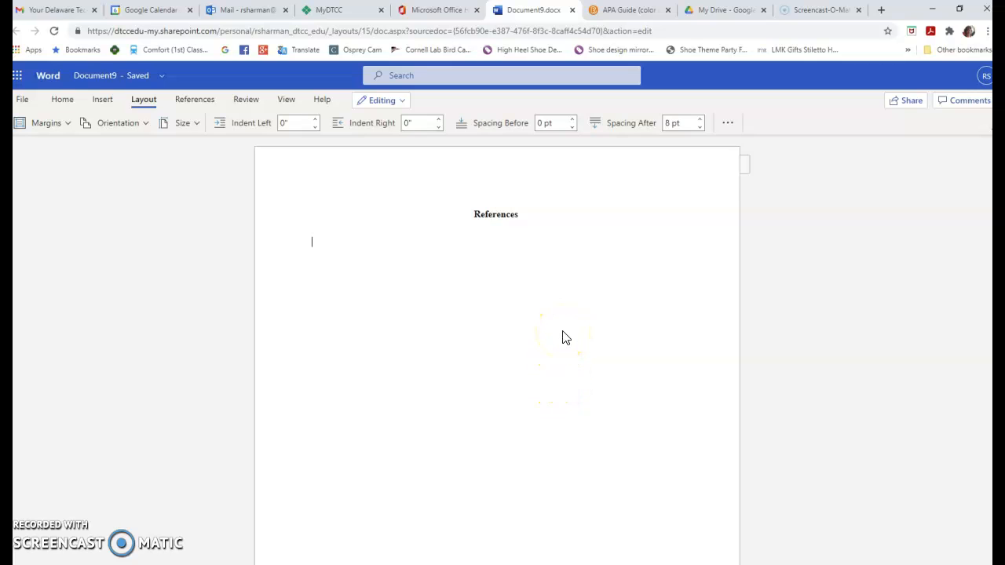
pyautogui.click(560, 333)
pyautogui.click(558, 362)
pyautogui.click(566, 372)
# Switch to the MyDTCC resources page, open Google Drive from it and create a new Google Docs document
pyautogui.click(333, 14)
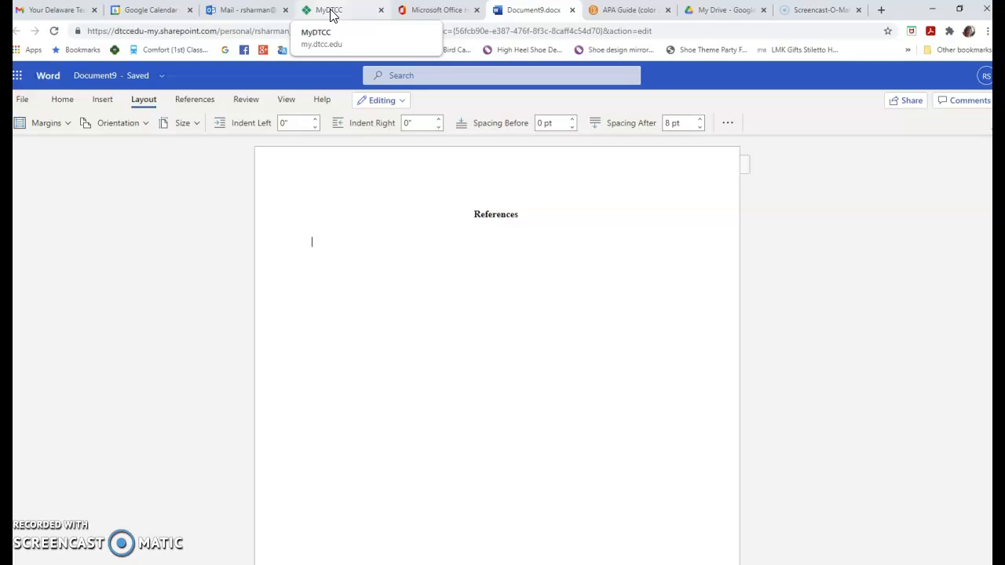
pyautogui.click(329, 11)
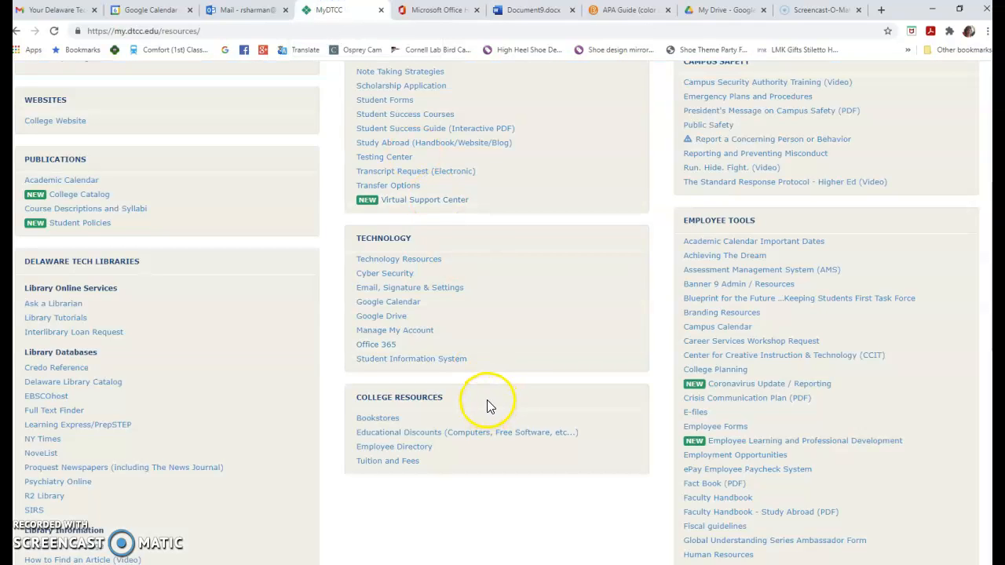
pyautogui.click(387, 318)
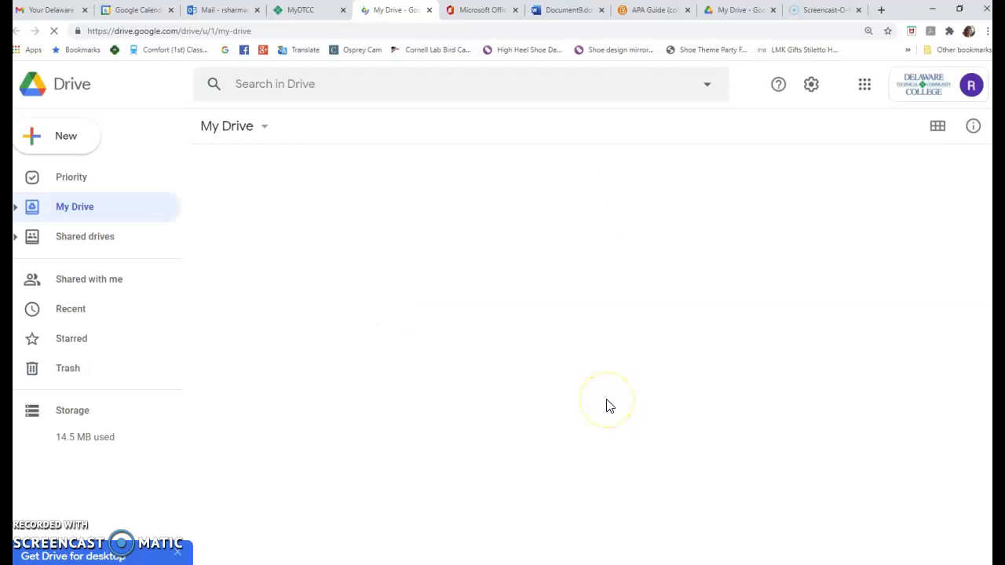
pyautogui.click(63, 140)
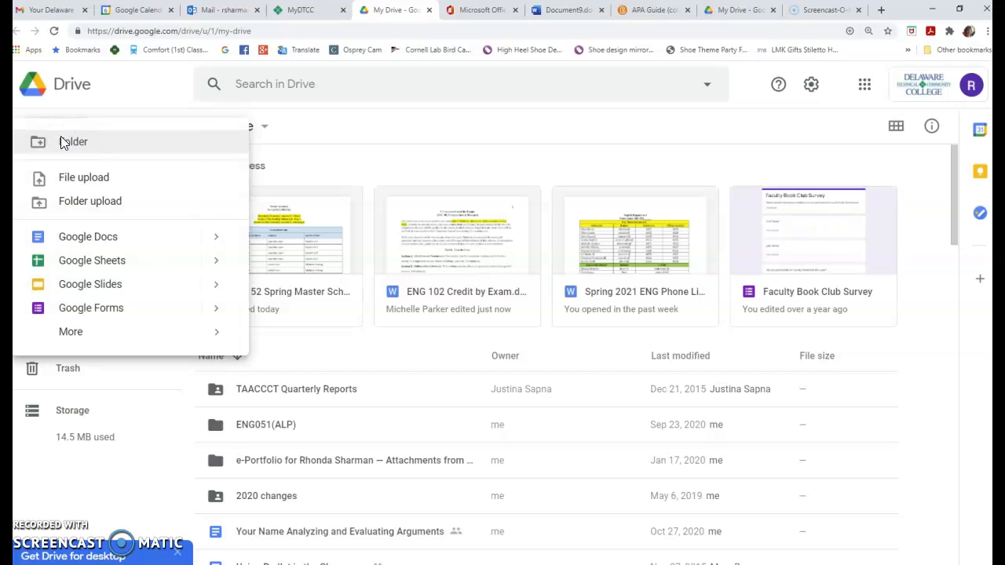
pyautogui.click(102, 245)
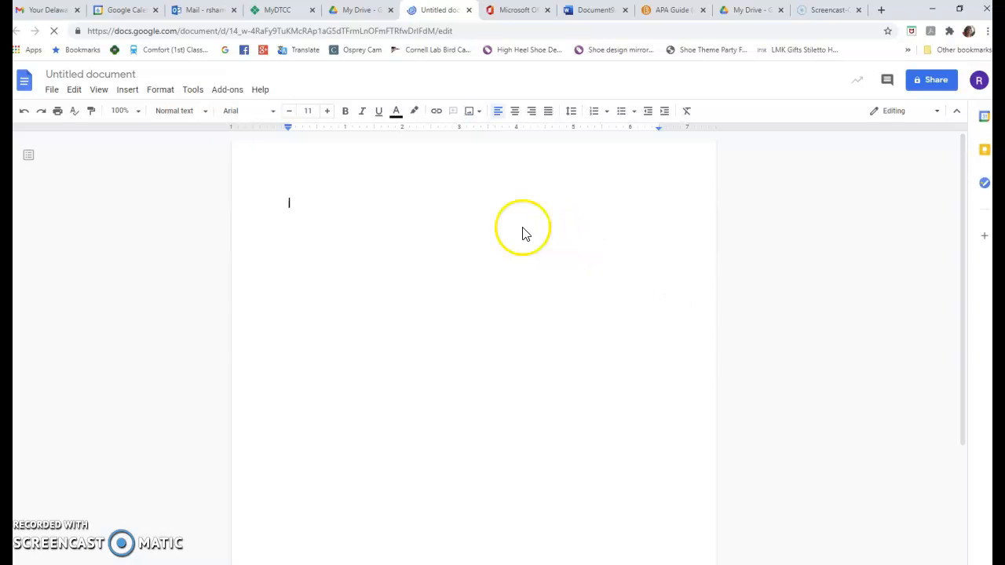
# Rename the new document as "APA References" and return to the page body
pyautogui.click(108, 74)
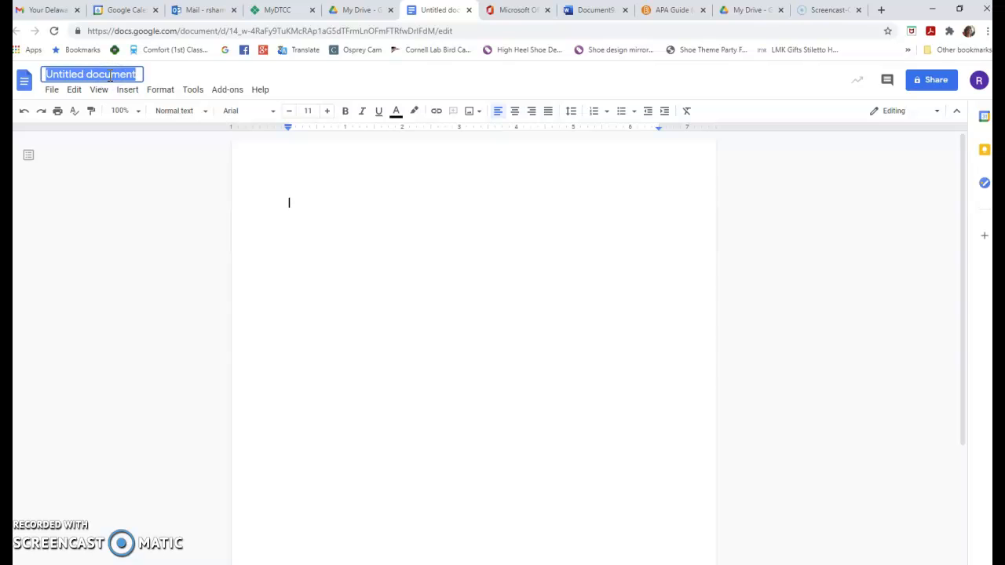
pyautogui.write('APA References')
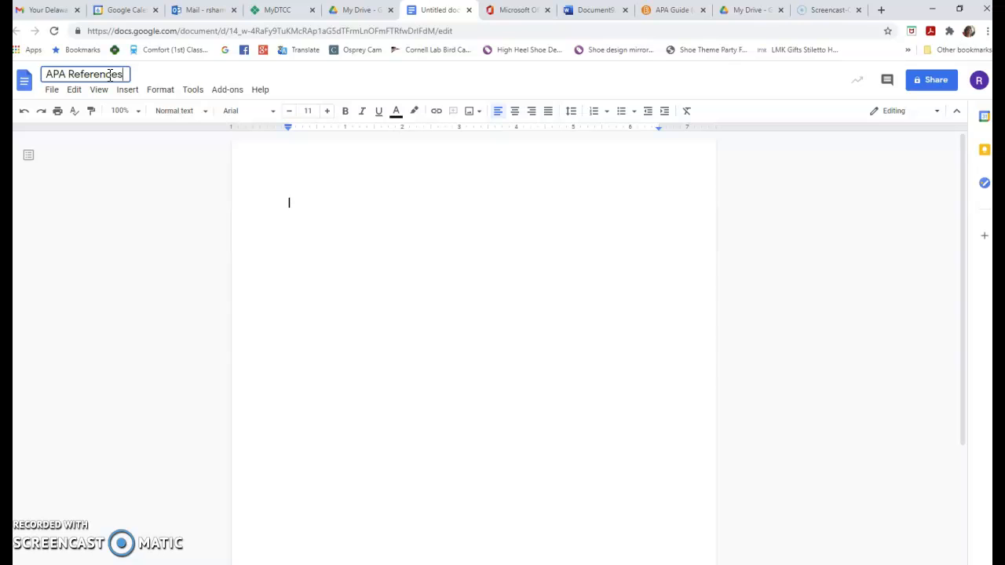
pyautogui.click(505, 202)
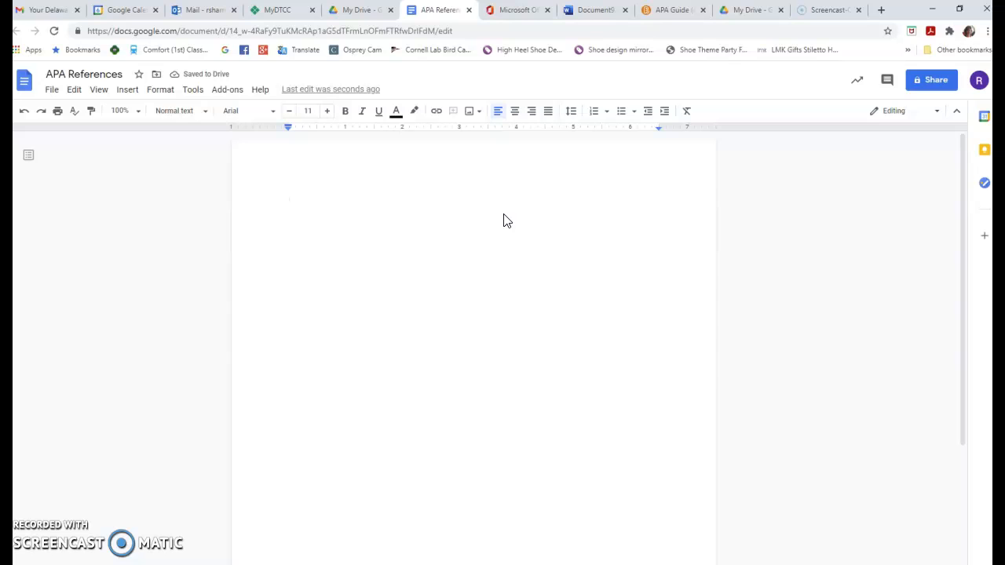
# Enter the heading "References" on the first line, centered and bold in Times New Roman, size 12
pyautogui.click(515, 115)
pyautogui.click(343, 116)
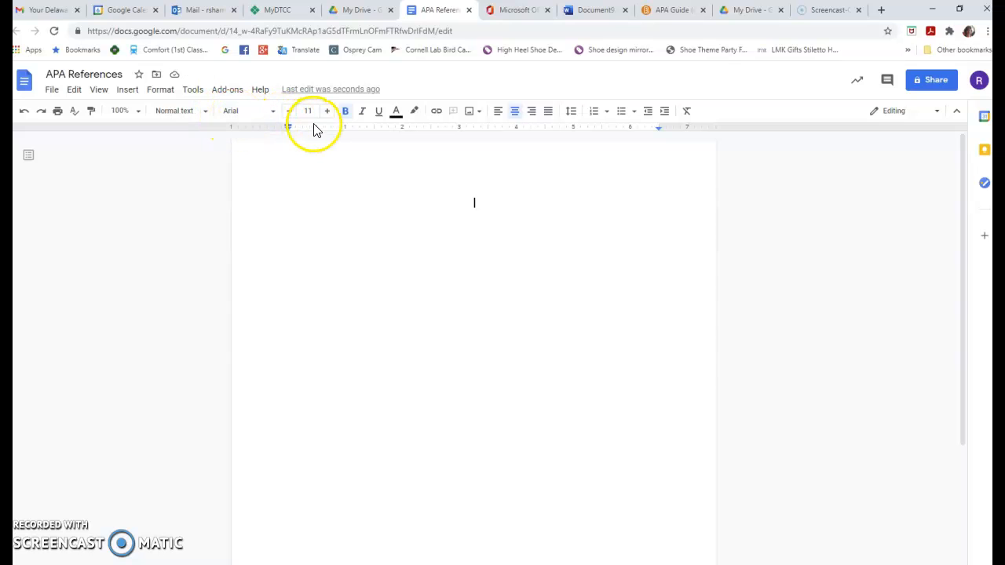
pyautogui.click(272, 112)
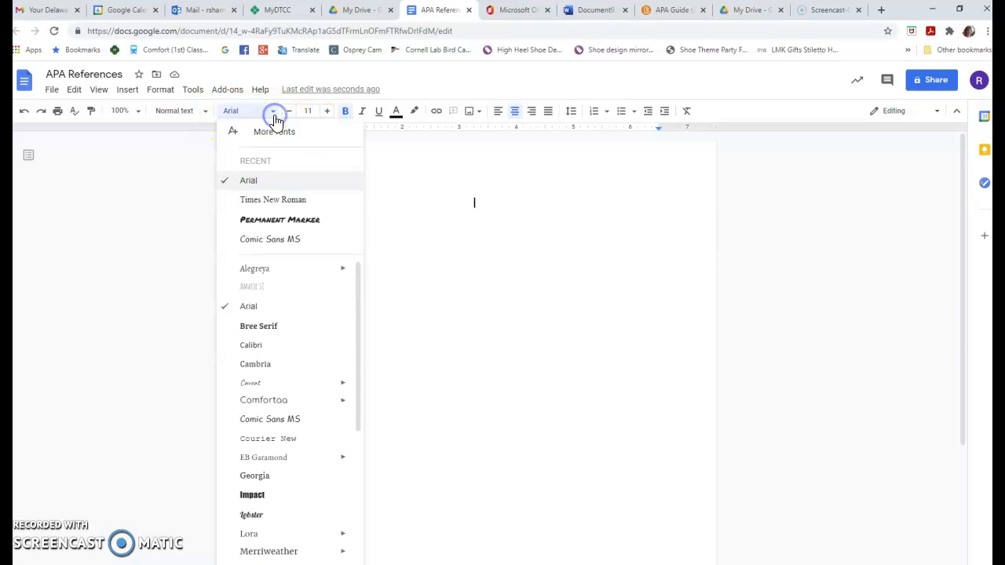
pyautogui.click(263, 198)
pyautogui.click(326, 111)
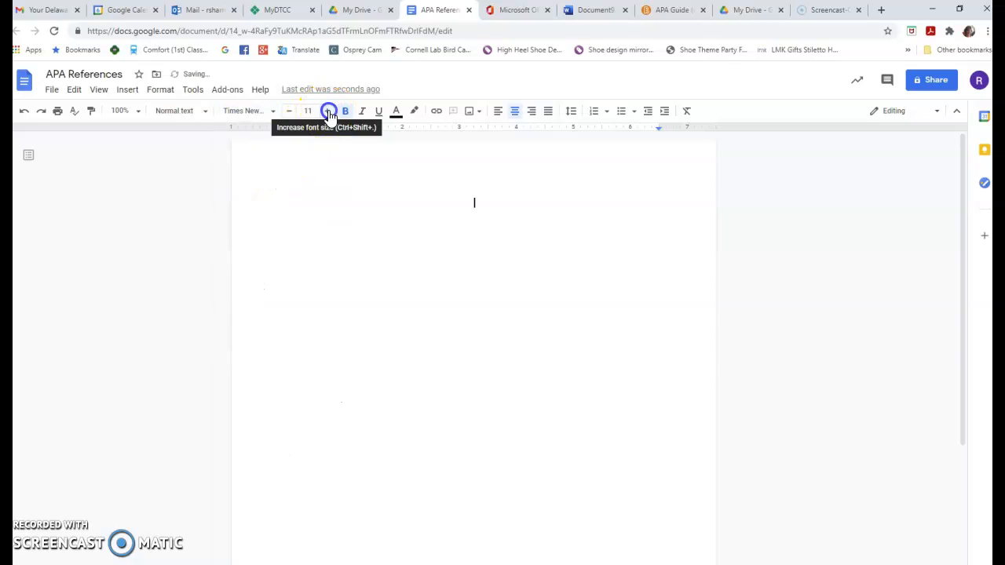
pyautogui.click(295, 180)
pyautogui.write('References')
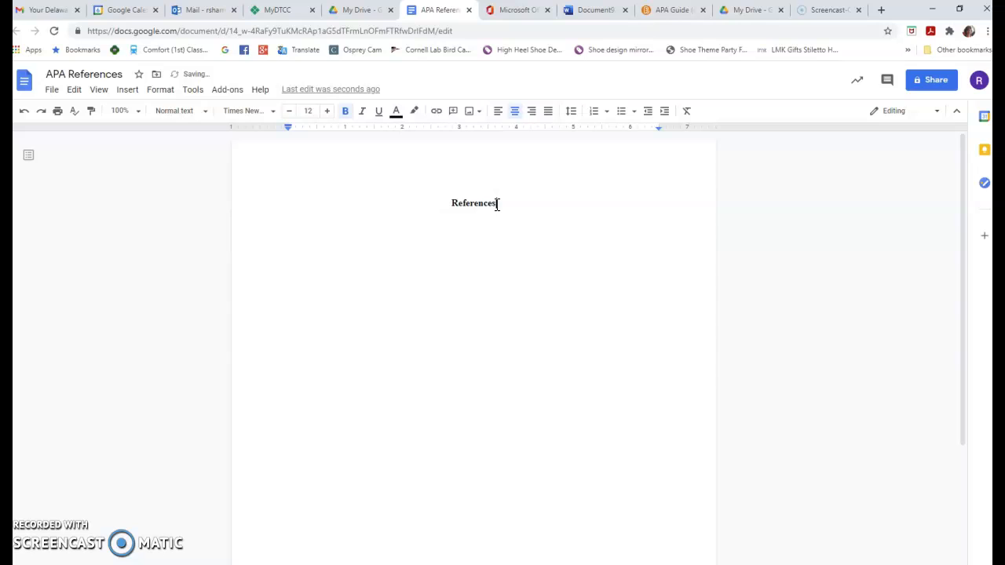
# Set the References heading's line spacing to Double
pyautogui.click(500, 213)
pyautogui.click(574, 115)
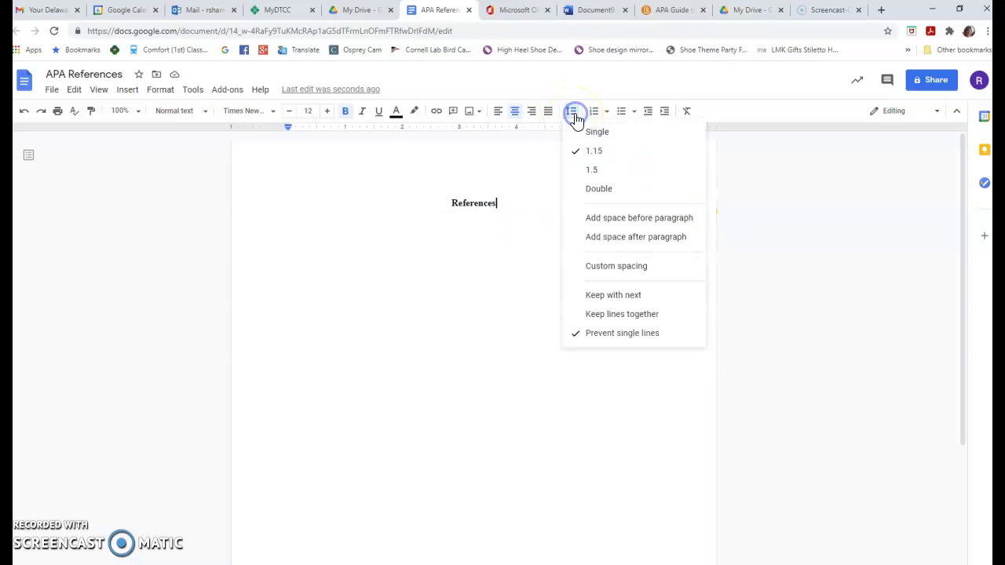
pyautogui.click(619, 190)
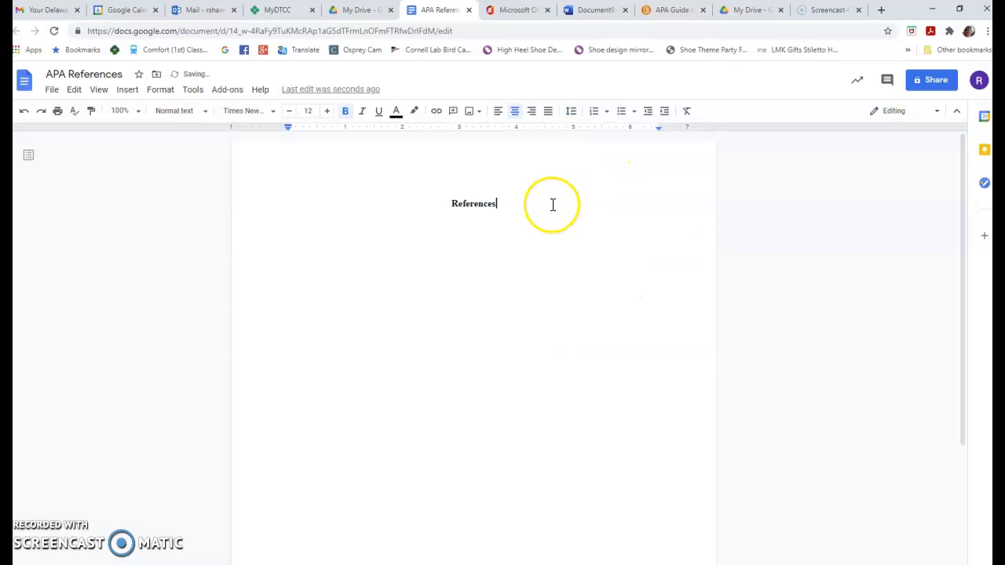
# Start a new line below the heading, left-align it and turn off bold
pyautogui.press('Return')
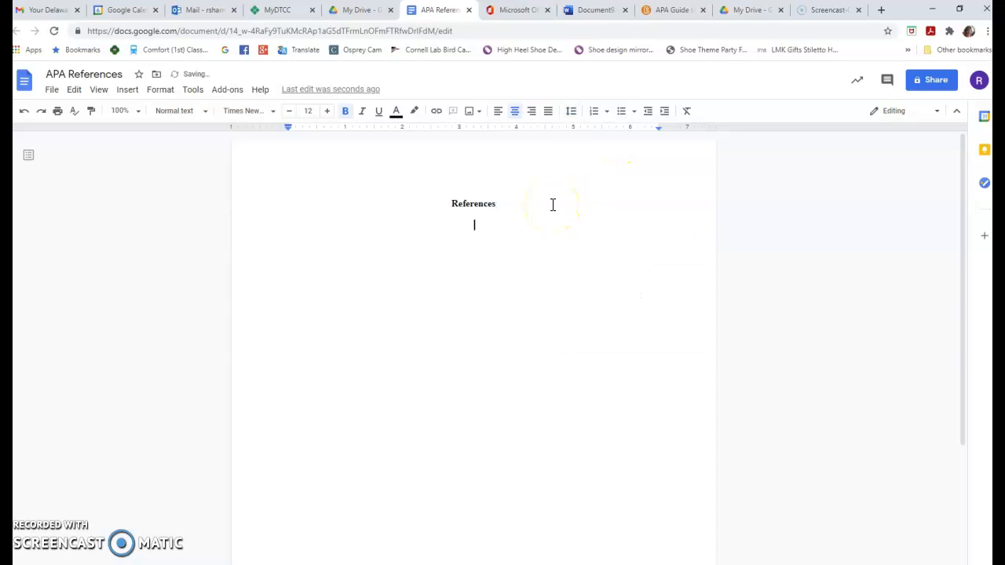
pyautogui.click(498, 113)
pyautogui.click(345, 114)
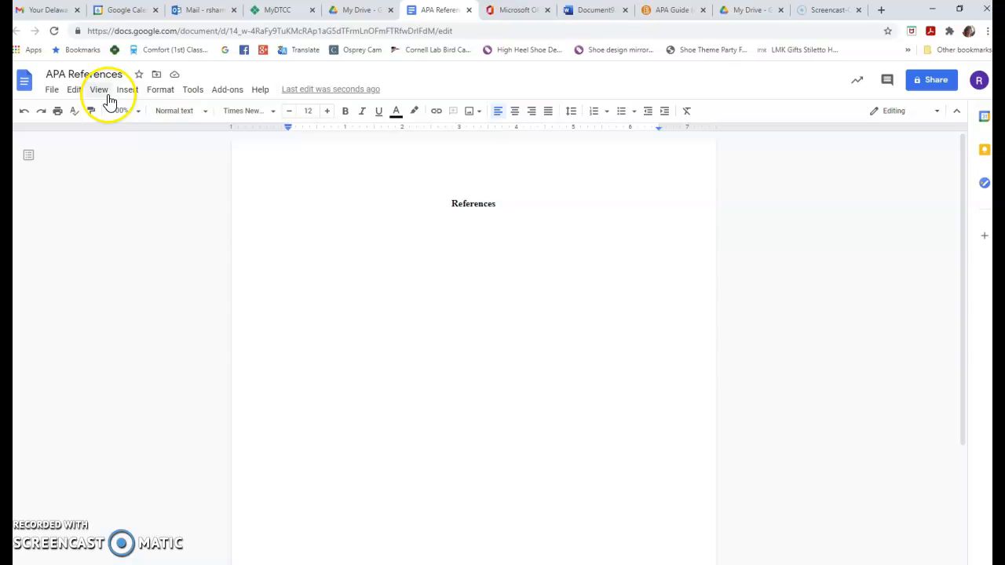
# Apply a hanging special indent of 0.5 inches to the line below the heading
pyautogui.click(162, 94)
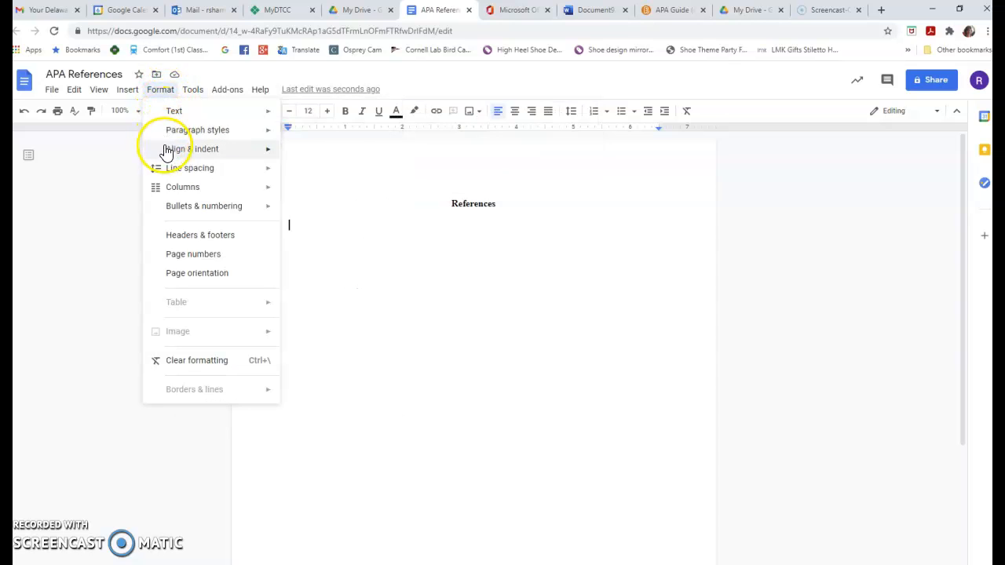
pyautogui.moveTo(169, 157)
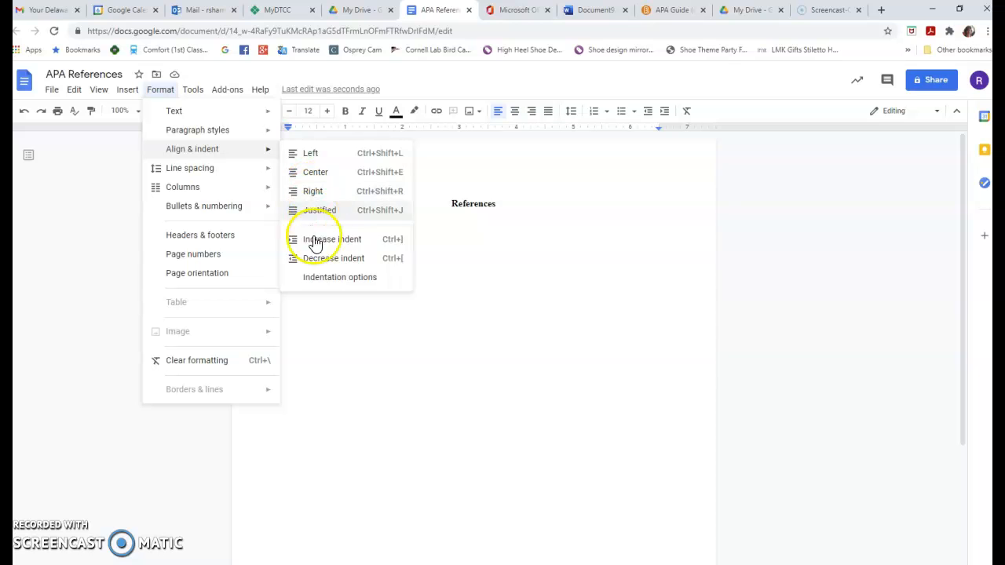
pyautogui.click(321, 280)
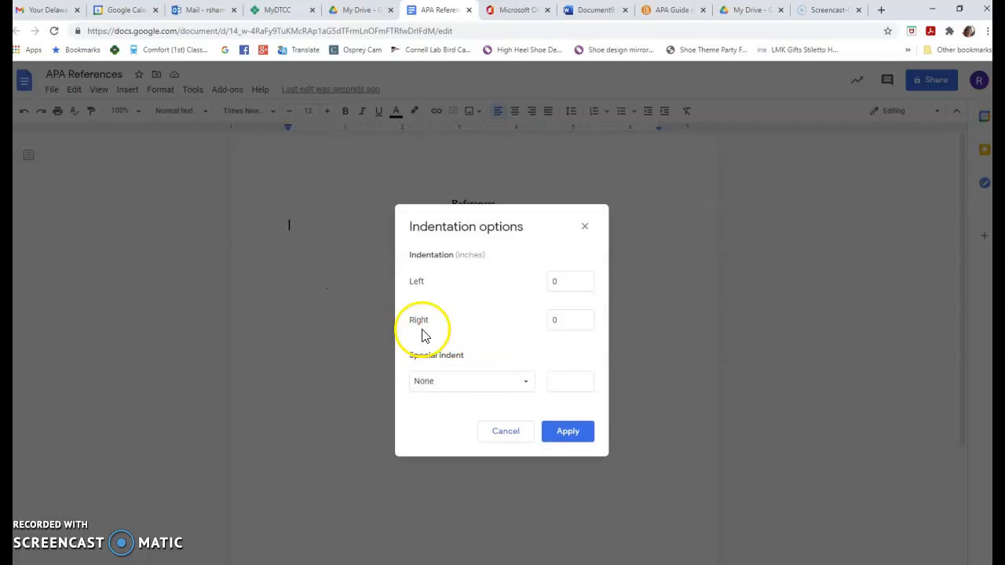
pyautogui.click(524, 382)
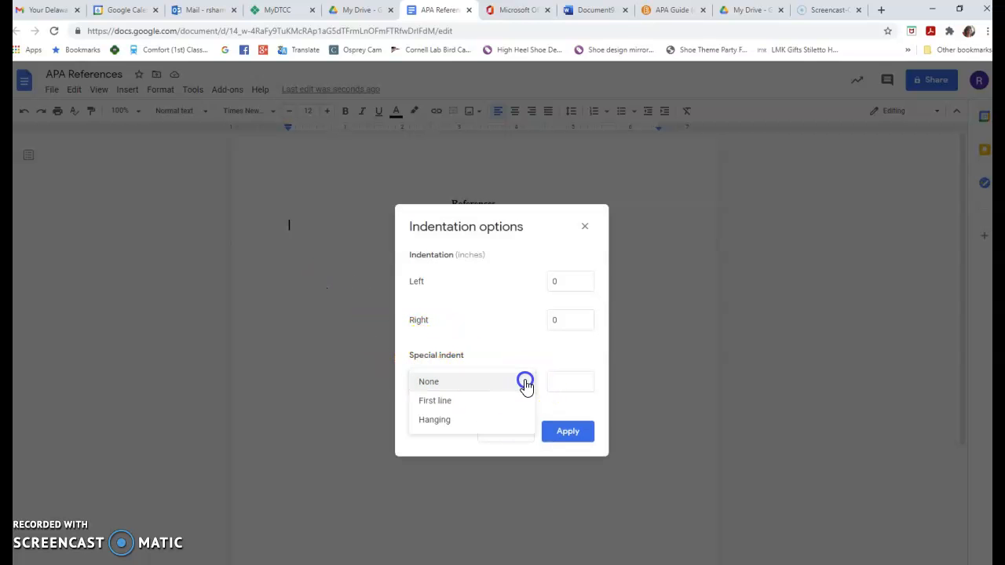
pyautogui.click(434, 419)
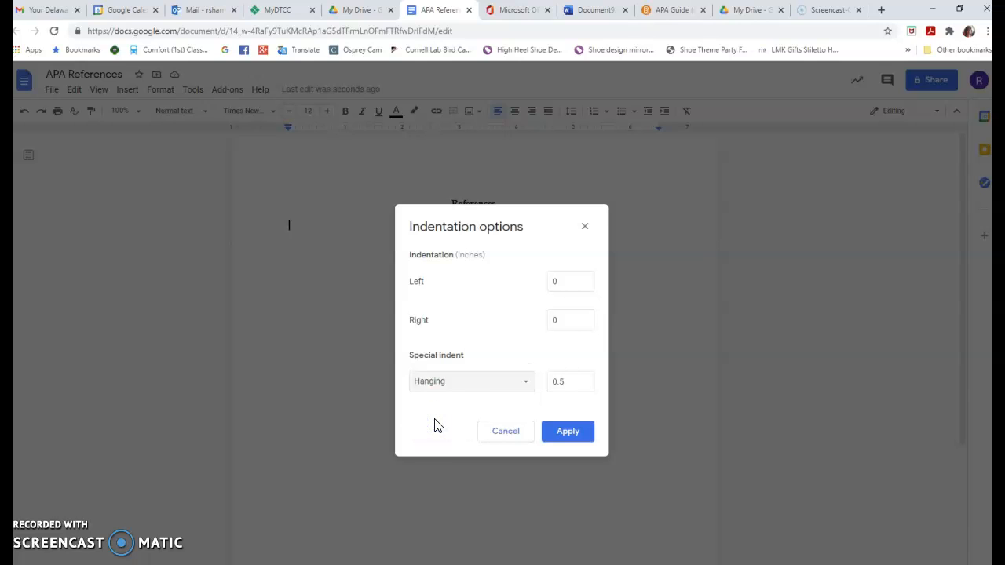
pyautogui.click(565, 432)
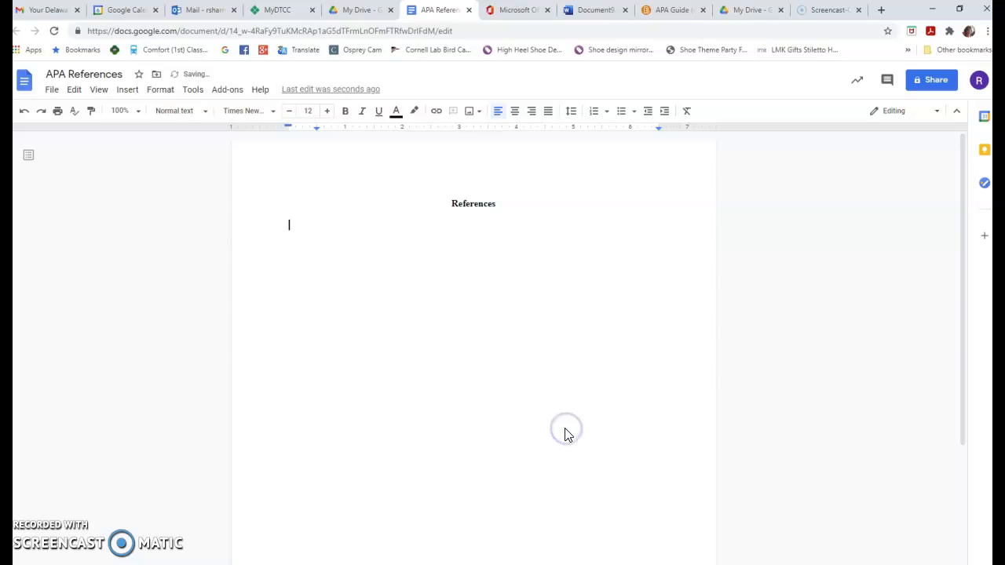
pyautogui.click(388, 237)
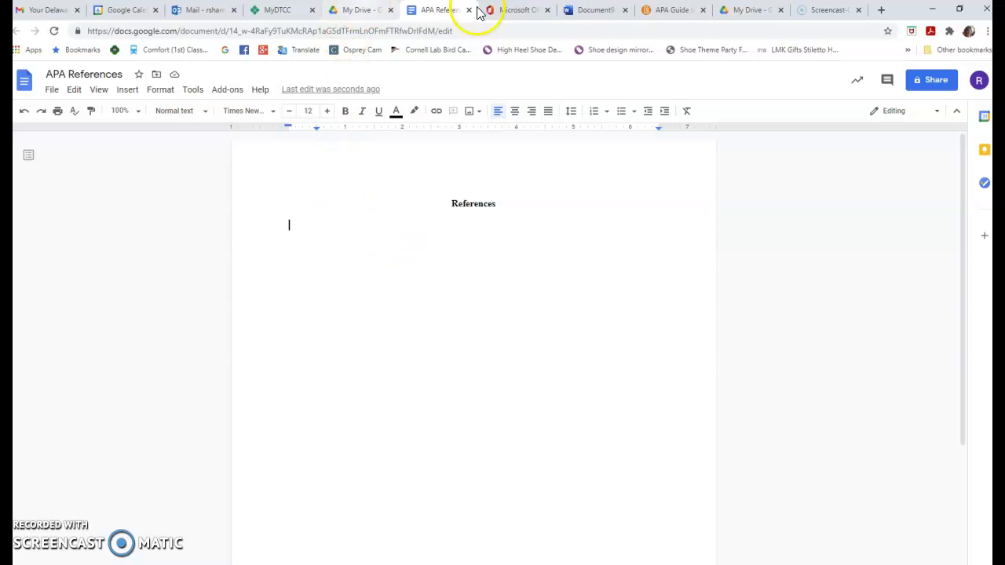
# Switch to the course site, open the APA Skills Assessment document in Unit 1 and view the details of Article #1
pyautogui.click(671, 10)
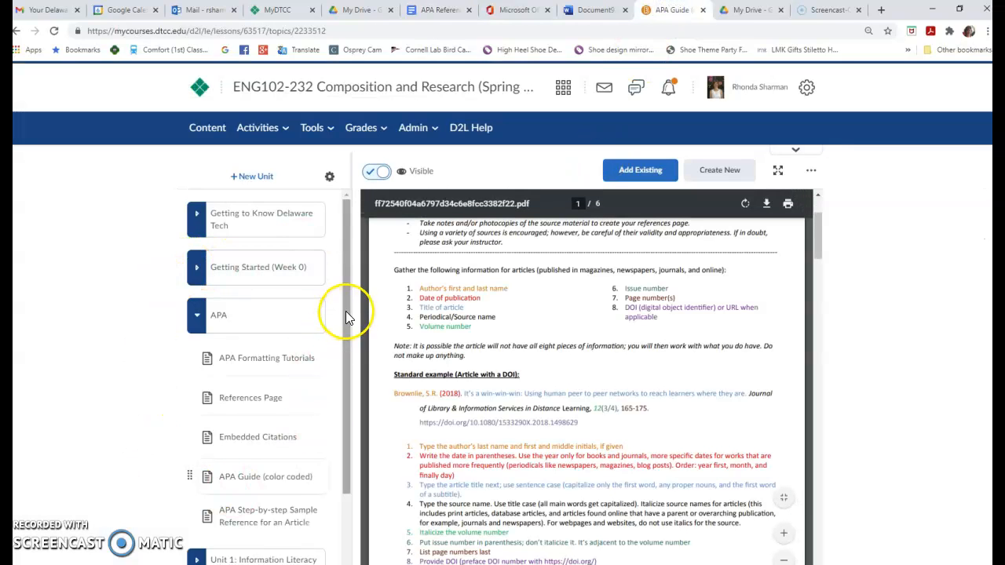
pyautogui.moveTo(345, 310); pyautogui.dragTo(345, 410)
pyautogui.click(252, 435)
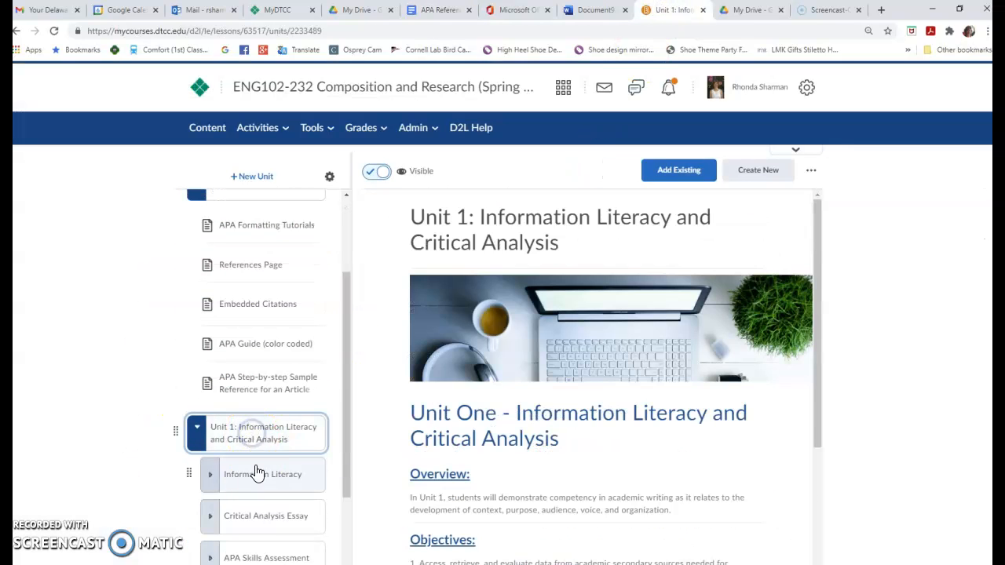
pyautogui.scroll(-2, 265, 482)
pyautogui.click(263, 396)
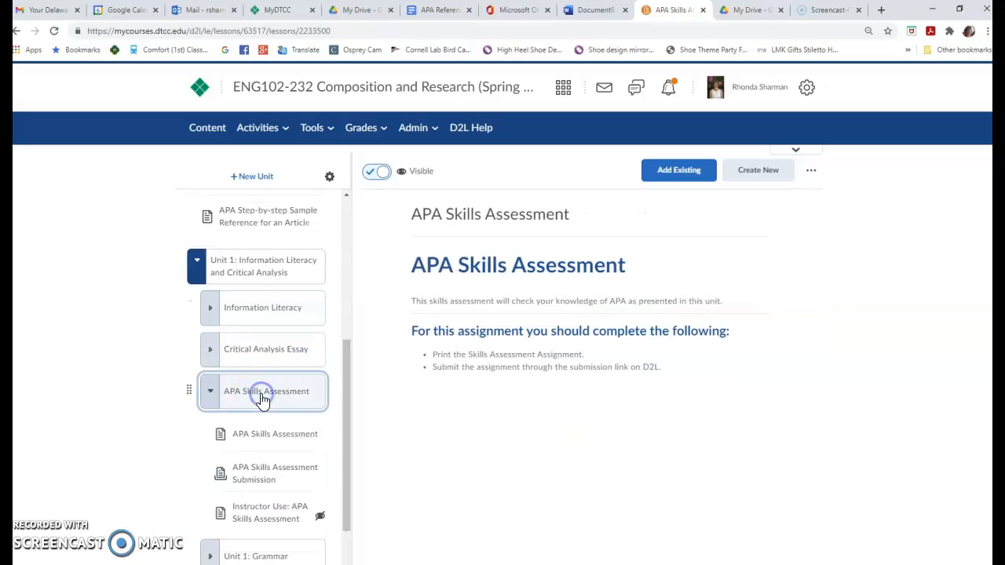
pyautogui.click(256, 438)
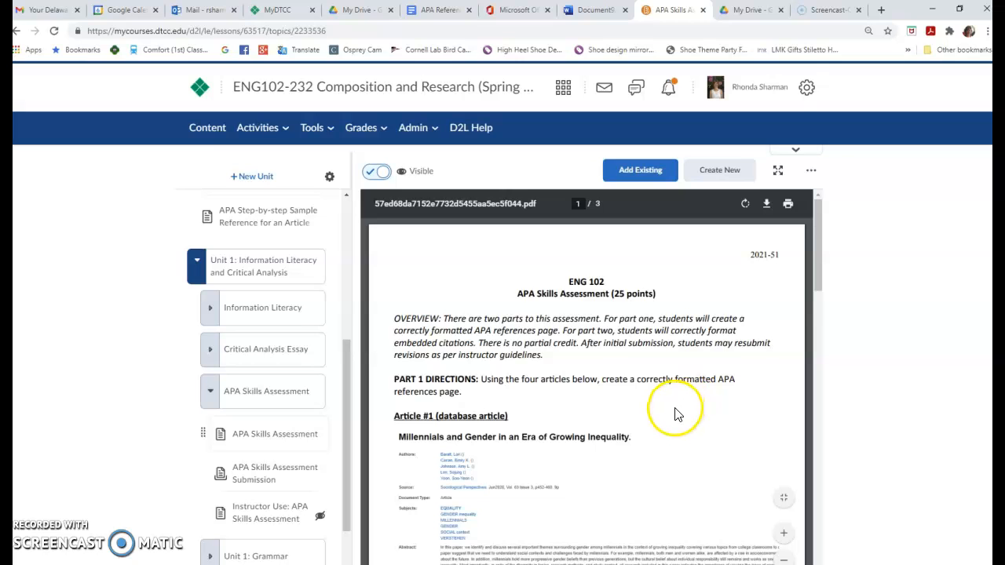
pyautogui.scroll(-3, 672, 413)
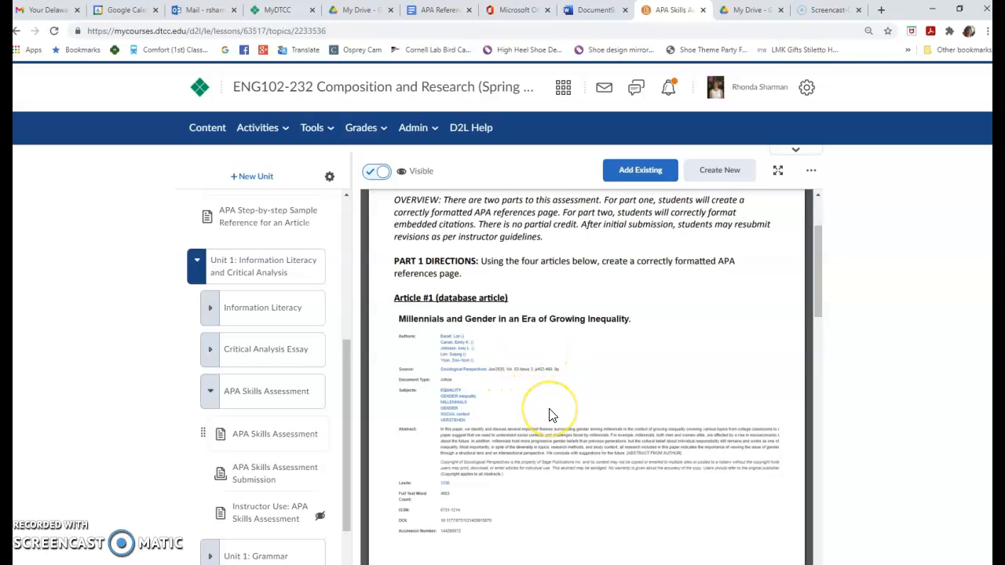
pyautogui.scroll(-1, 549, 414)
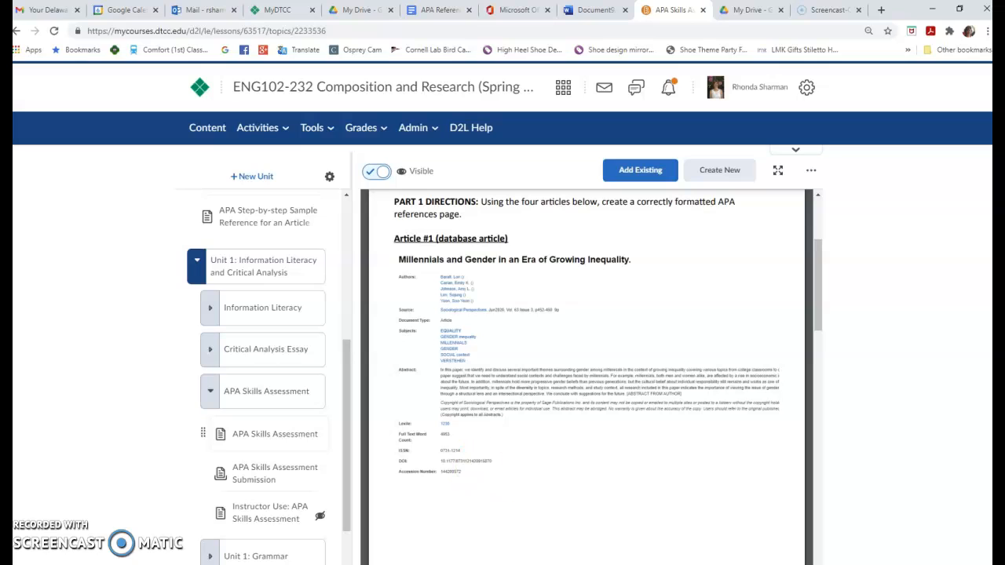
# Switch to desktop Word and begin the sample reference with "Lastname, I., Lastname, I., & Lastname, I. (Year, Month Day). Title of article."
pyautogui.hotkey('alt', 'Tab')
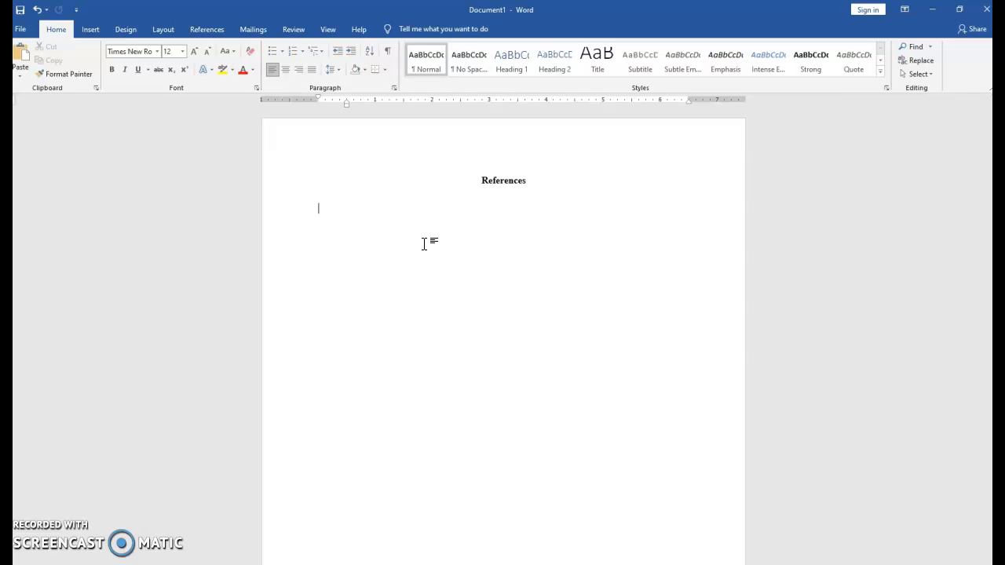
pyautogui.write('L')
pyautogui.write('st')
pyautogui.press('BackSpace')
pyautogui.press('BackSpace')
pyautogui.write('astname, I., Lastname, I.,')
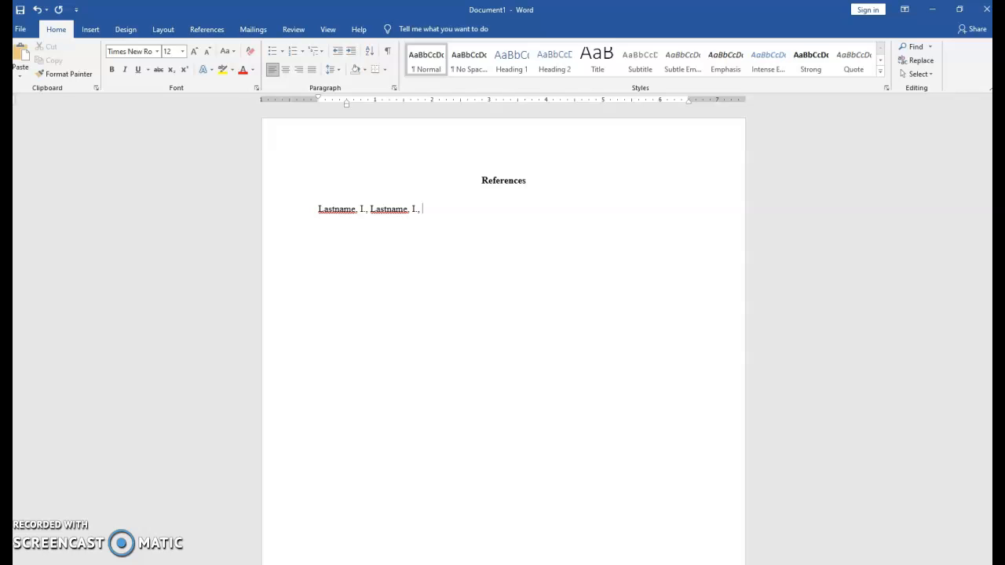
pyautogui.write('& Lastname, I. (Year, M')
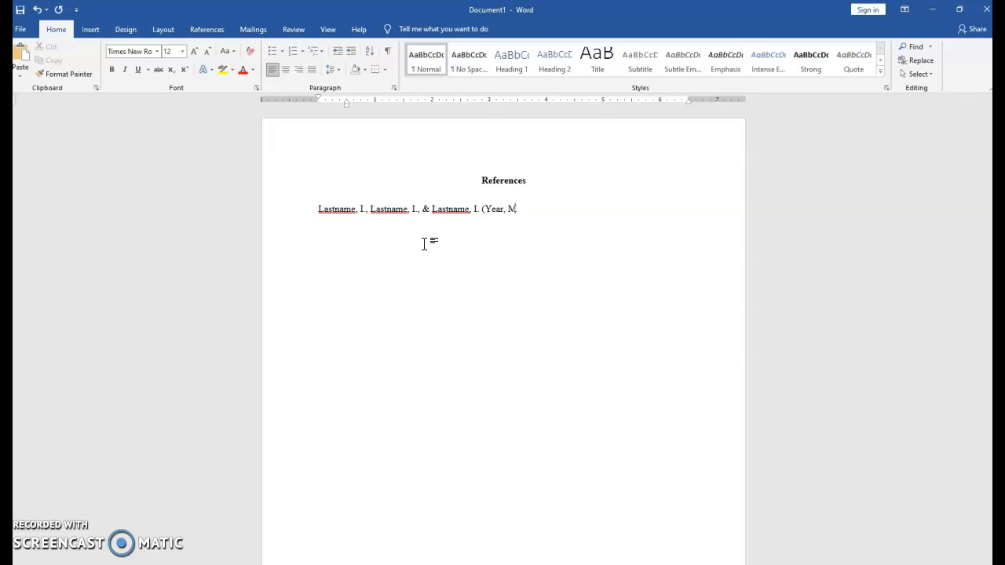
pyautogui.write('onth Day).')
pyautogui.write('Title')
pyautogui.write('of article')
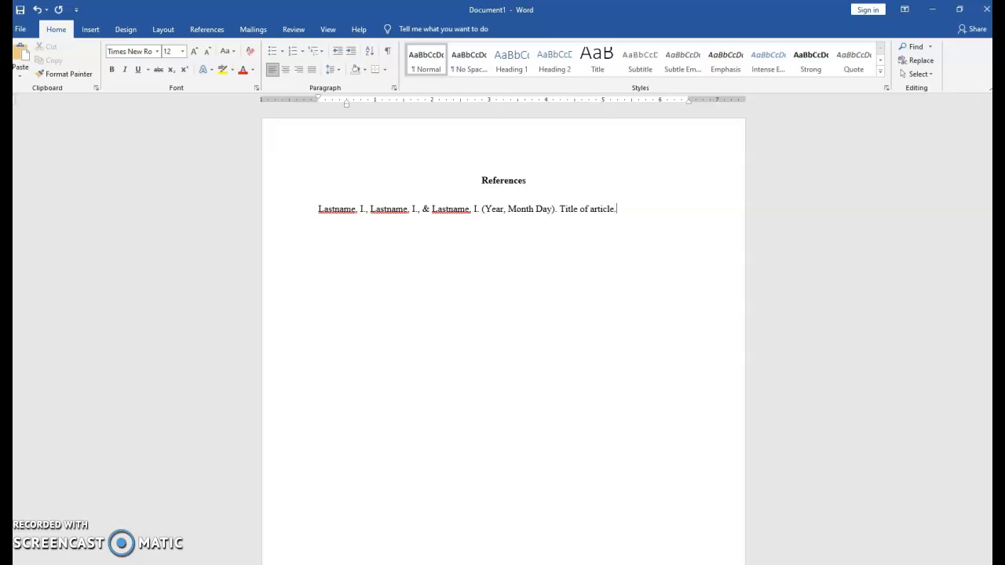
pyautogui.write('.')
# Continue the reference with "Journal, 4" in italics, followed by "(3), 141-145." in regular text
pyautogui.hotkey('ctrl', 'i')
pyautogui.write('Journal,')
pyautogui.write('4')
pyautogui.hotkey('ctrl', 'i')
pyautogui.write('(3)')
pyautogui.write(',')
pyautogui.write(' 141-')
pyautogui.write('145')
pyautogui.write('.')
pyautogui.write('htt')
pyautogui.write('p')
pyautogui.write('://')
pyautogui.write('doi.org')
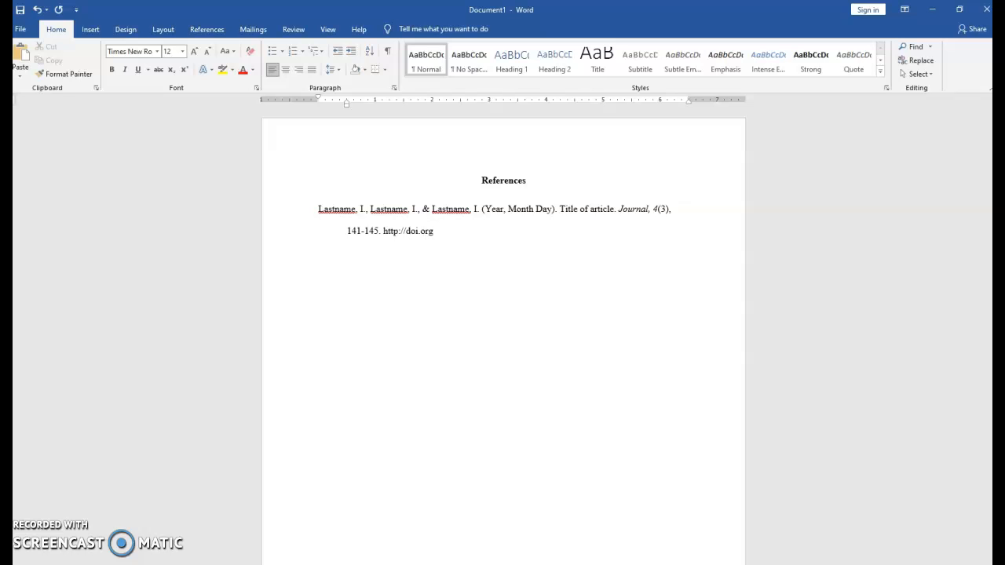
pyautogui.write('/alsdkjflskjflskjfslkdfkfslkf')
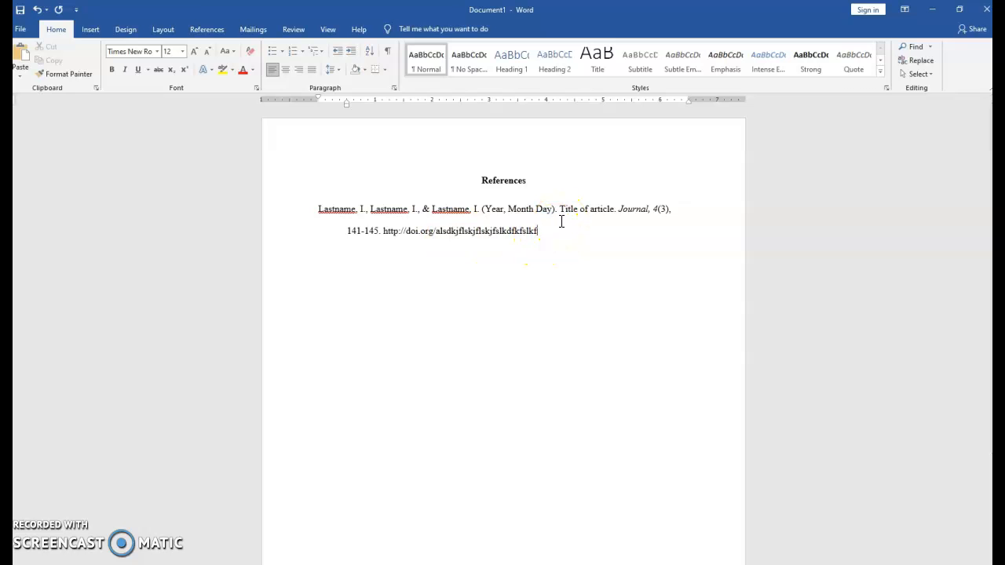
pyautogui.press('Return')
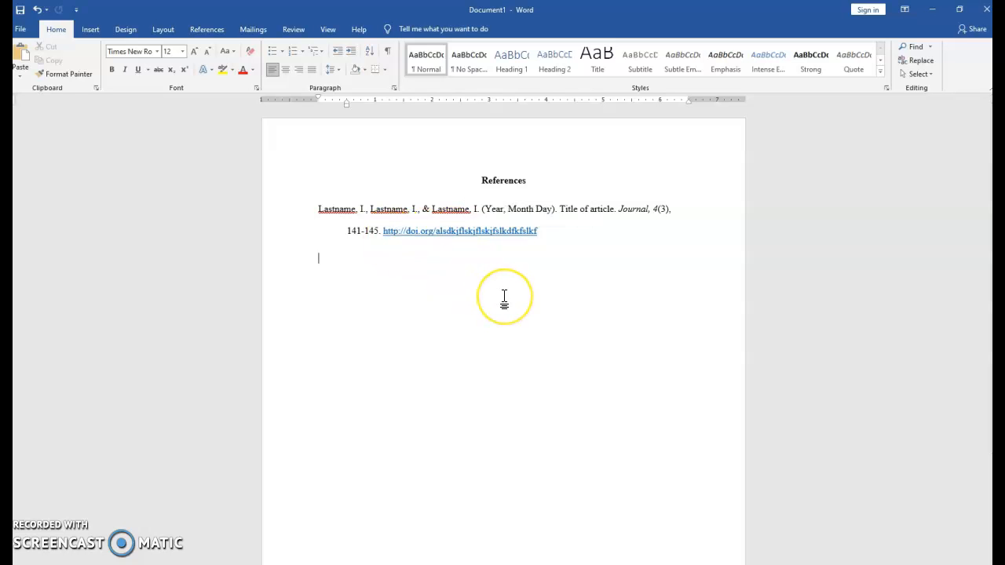
# Switch to the course site, open the color-coded APA Guide and examine the DOI format in its standard article example
pyautogui.click(398, 231)
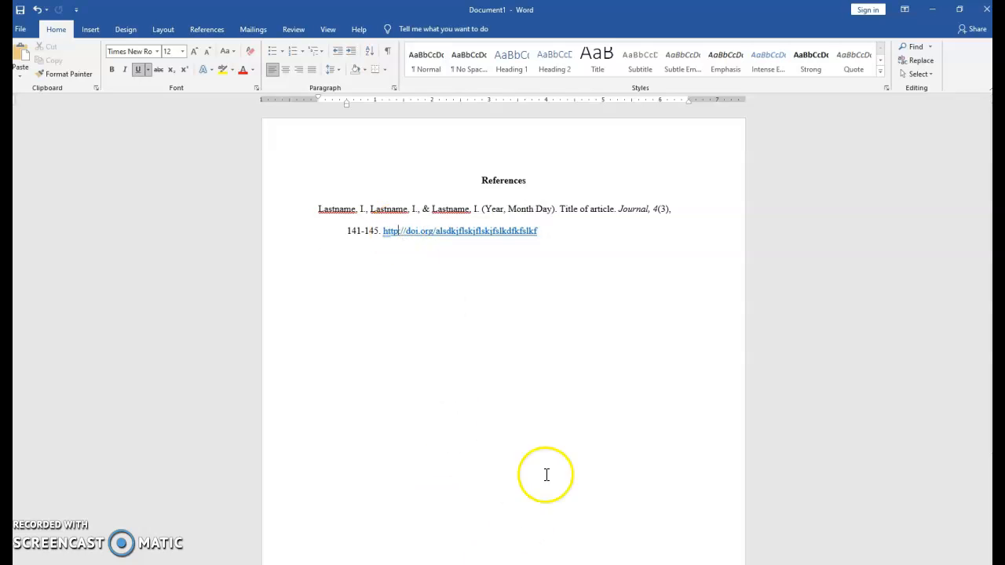
pyautogui.hotkey('alt', 'Tab')
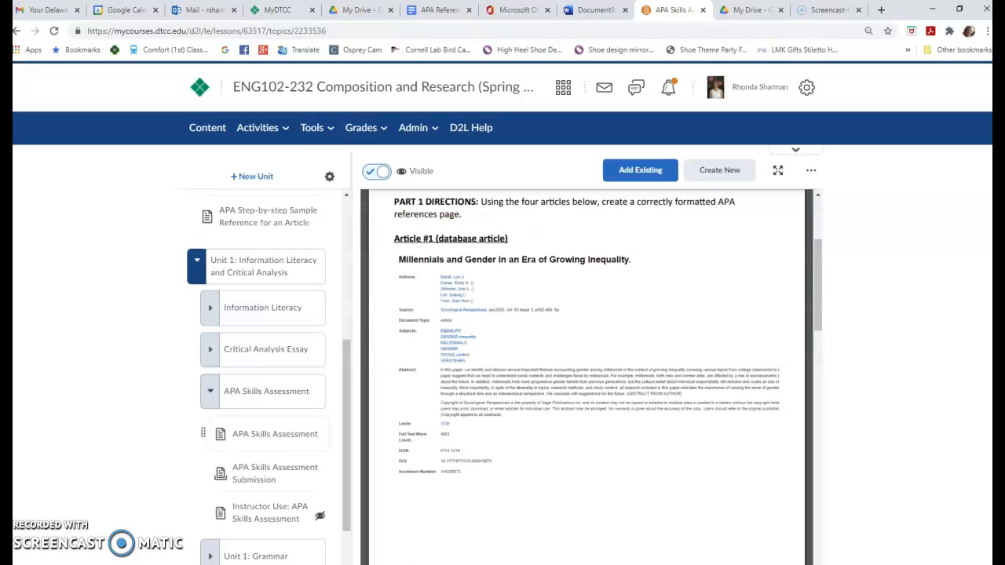
pyautogui.scroll(2, 256, 385)
pyautogui.scroll(2, 256, 387)
pyautogui.click(265, 354)
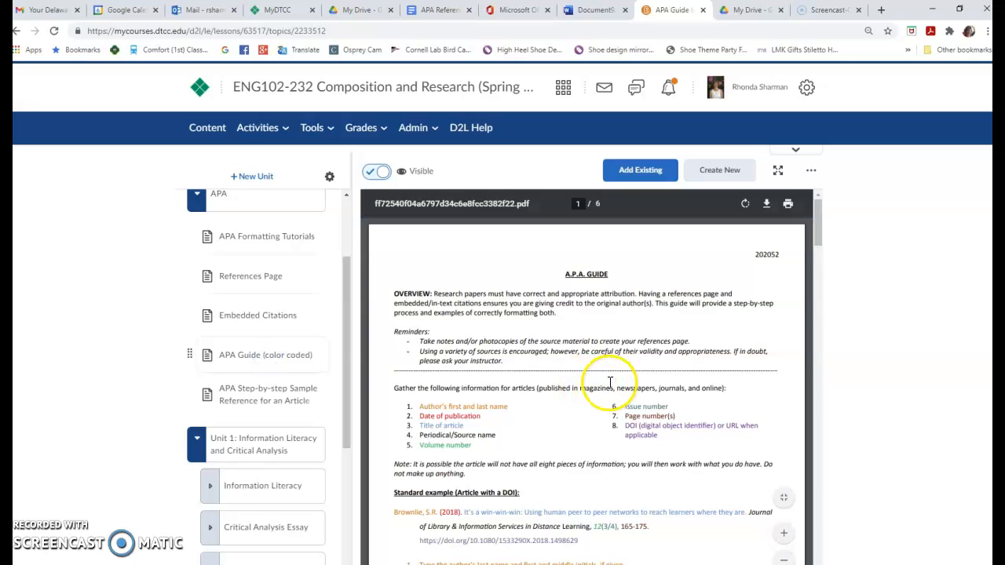
pyautogui.scroll(-3, 601, 384)
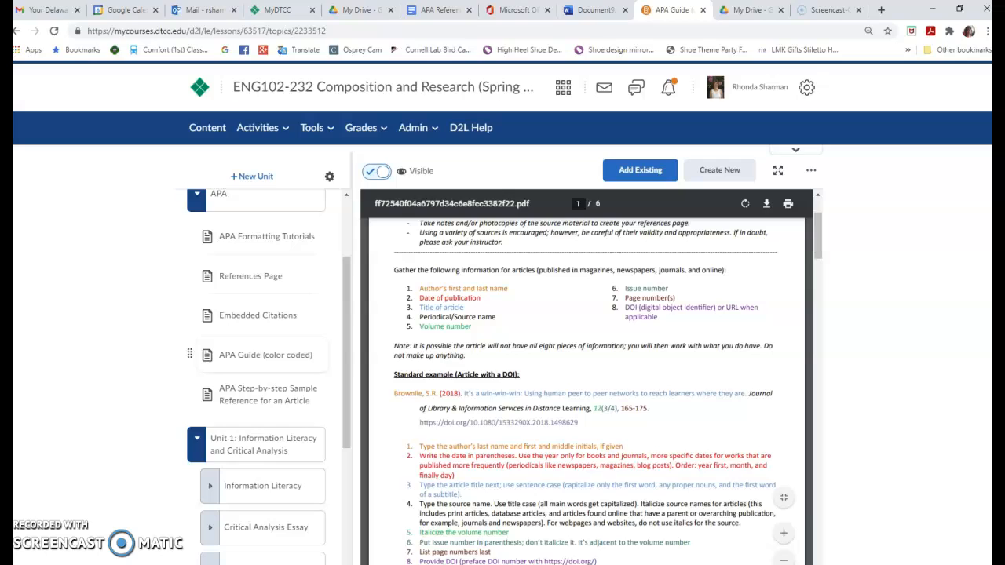
# Return to the desktop Word document and make the DOI link begin with https
pyautogui.hotkey('alt', 'Tab')
pyautogui.click(400, 232)
pyautogui.write('s')
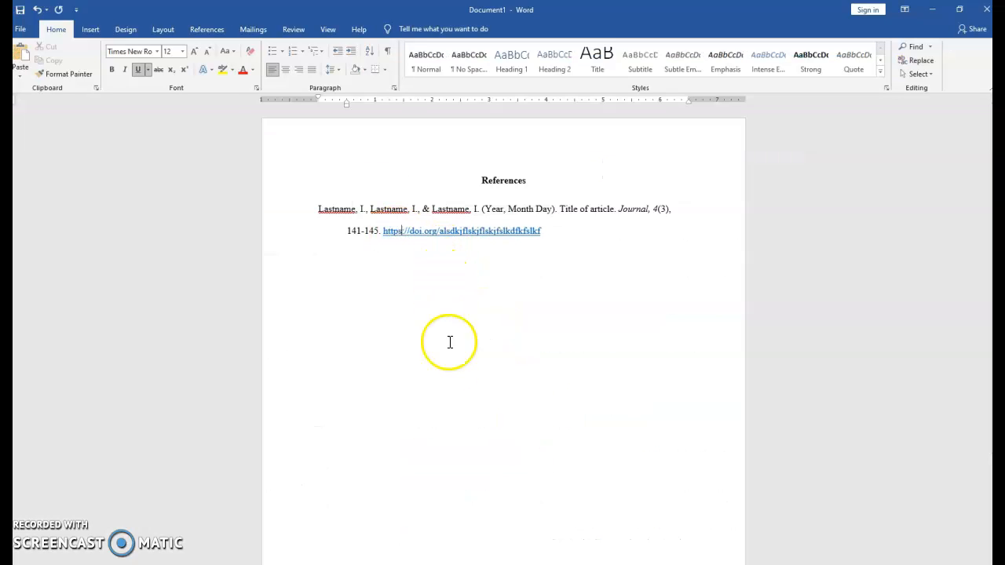
# Glance at the APA Guide again, return to Word and begin a second reference below the first with "Lastname, I."
pyautogui.hotkey('alt', 'Tab')
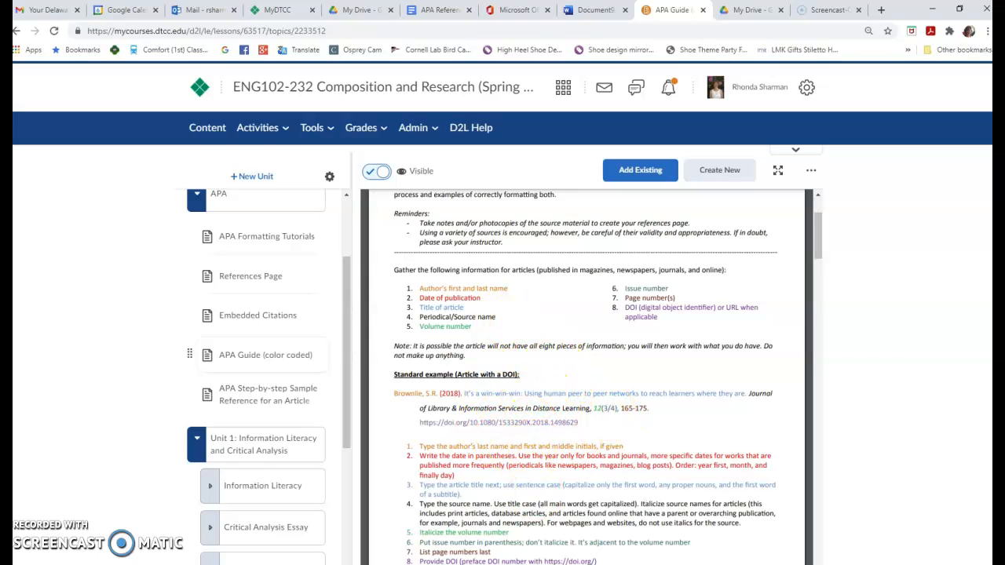
pyautogui.moveTo(484, 564)
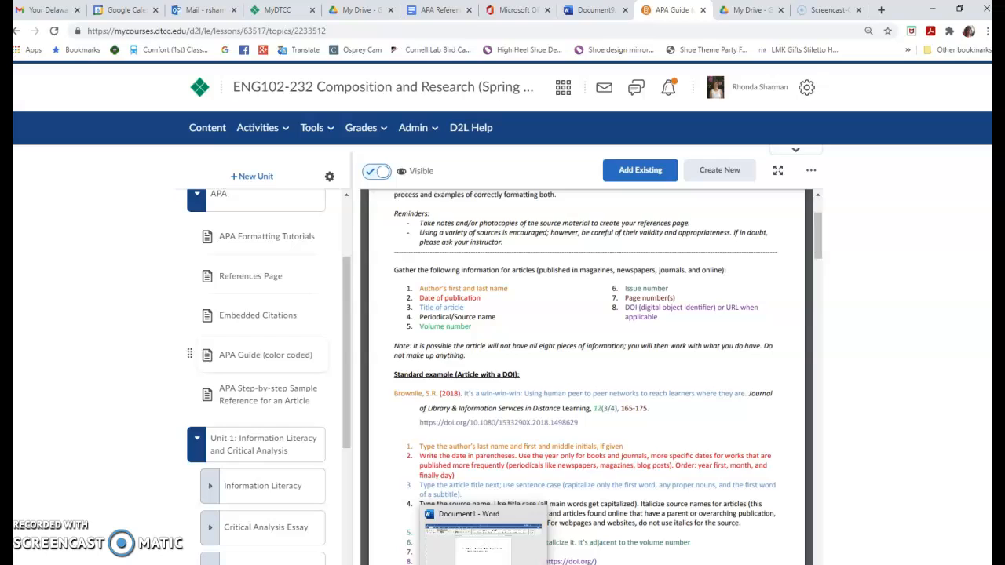
pyautogui.click(483, 564)
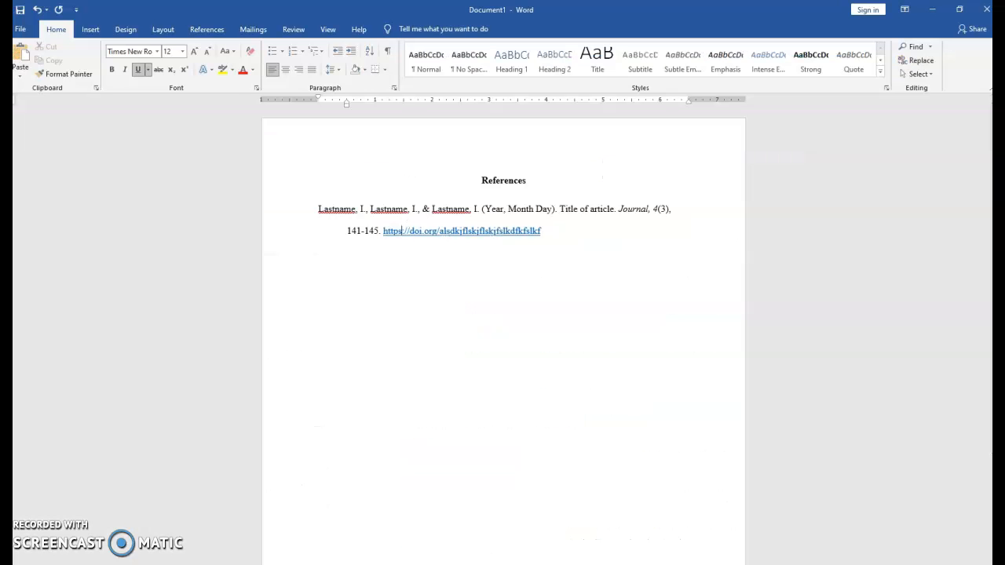
pyautogui.click(570, 232)
pyautogui.press('Return')
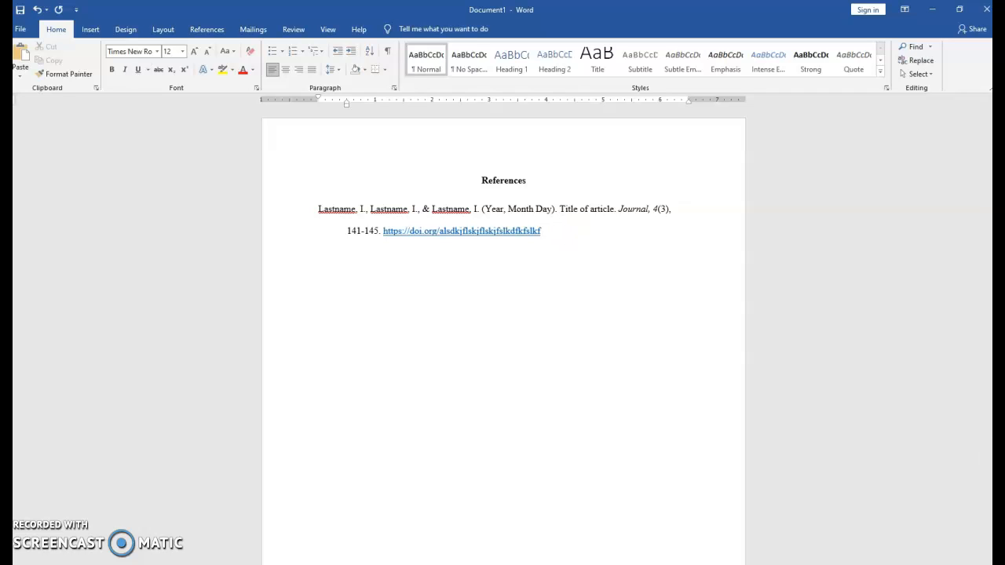
pyautogui.write('Lastname, I.')
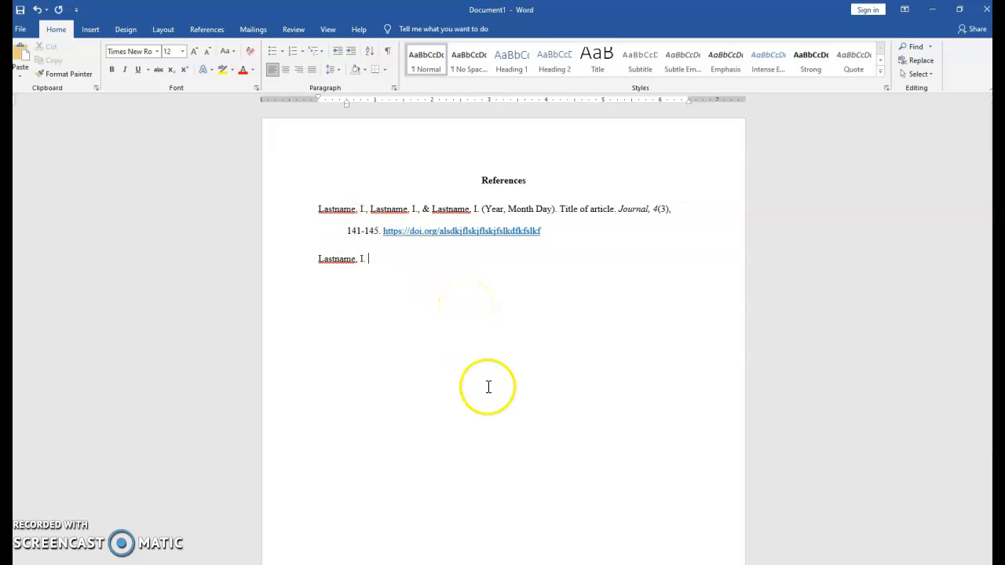
# Switch to the APA References document in Google Docs and enter "Lastname, I., Lastname, I., & Lastname, I. (Year, Month Day)." below the heading
pyautogui.click(454, 564)
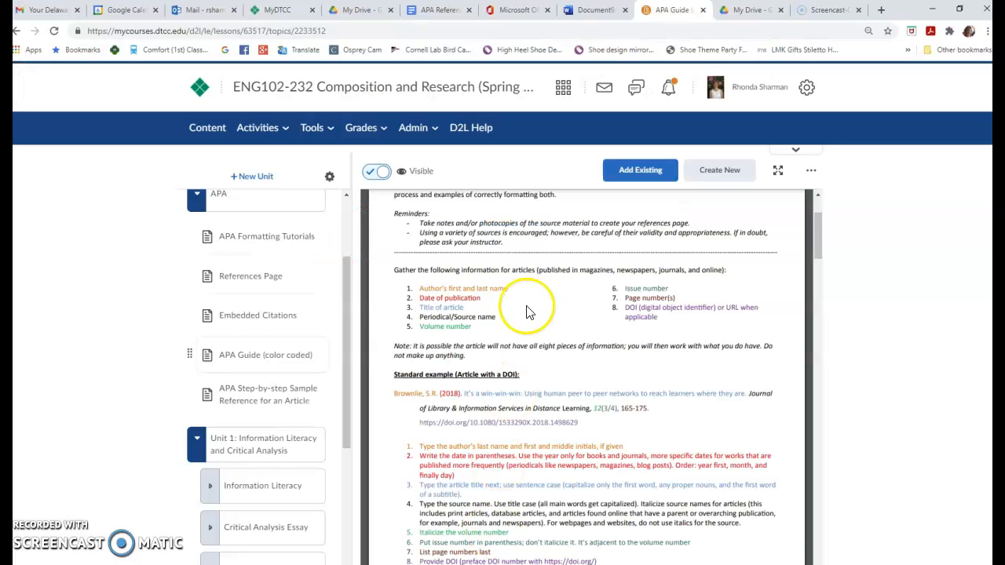
pyautogui.click(429, 12)
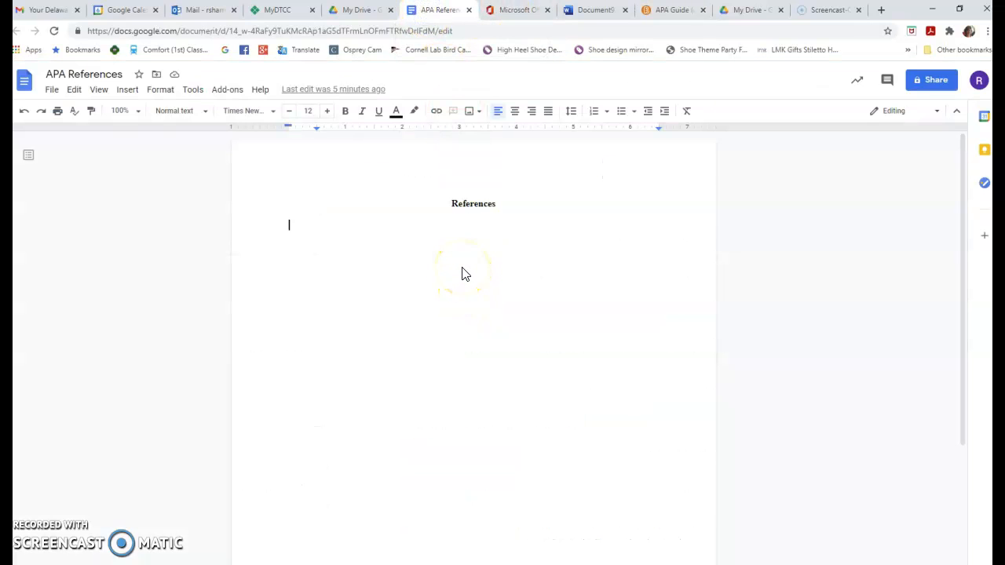
pyautogui.write('Last')
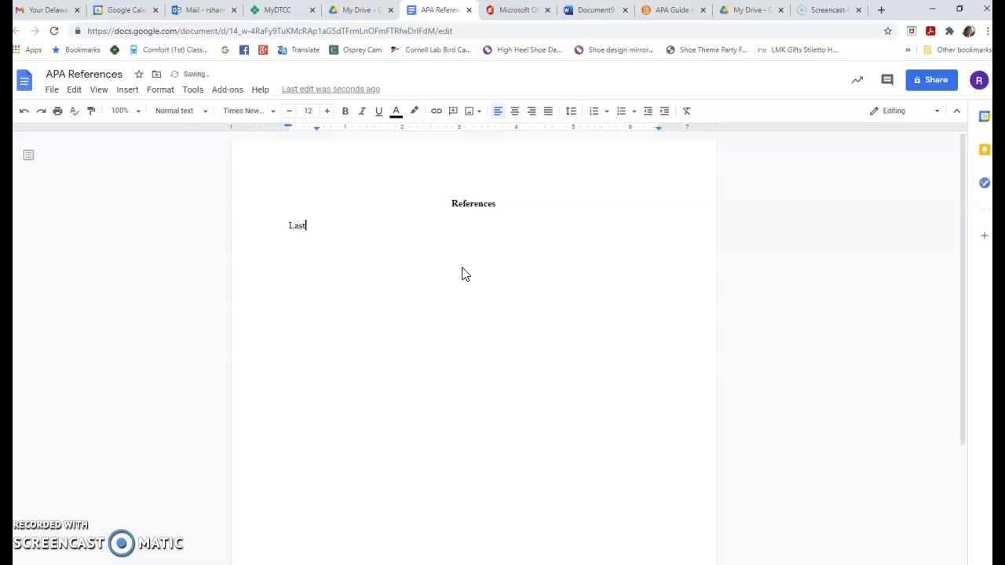
pyautogui.write('name, I., Lastname, I.')
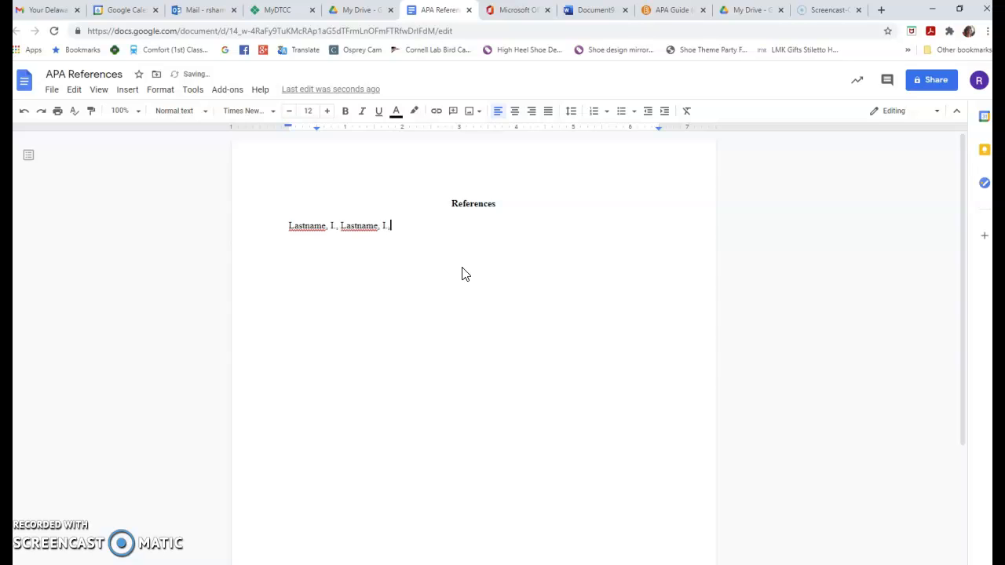
pyautogui.write(', & Lastname, I. (Year, Month Day). ')
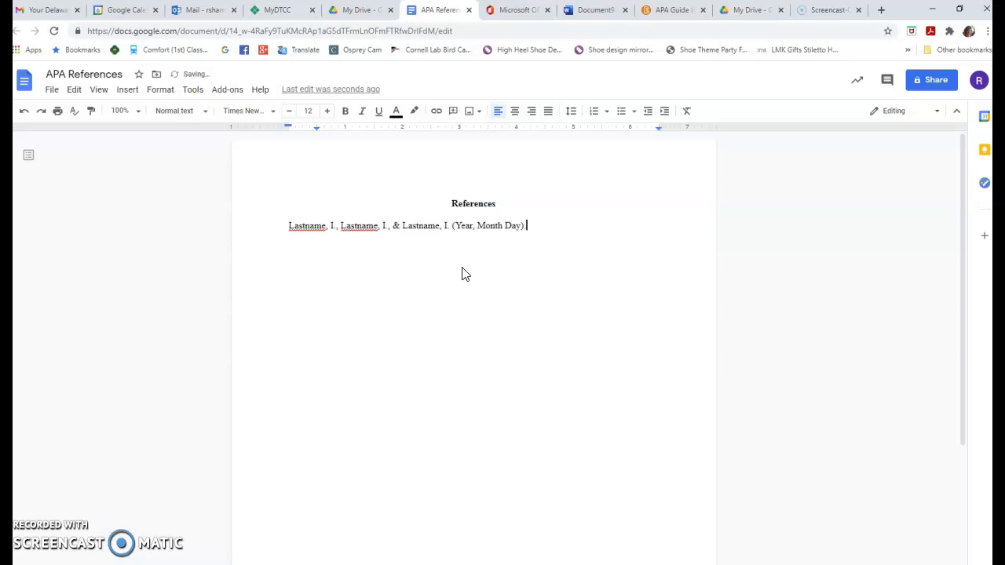
# Add the article title "Title of article." after the date, correcting the spelling of article
pyautogui.write('Title of araticle')
pyautogui.press('BackSpace')
pyautogui.press('BackSpace')
pyautogui.press('BackSpace')
pyautogui.press('BackSpace')
pyautogui.press('BackSpace')
pyautogui.press('BackSpace')
pyautogui.write('ticle.')
# Add "Journal, 4" in italics, then the issue and pages "(3), 141-145" in regular text
pyautogui.hotkey('ctrl', 'i')
pyautogui.write('Journal,')
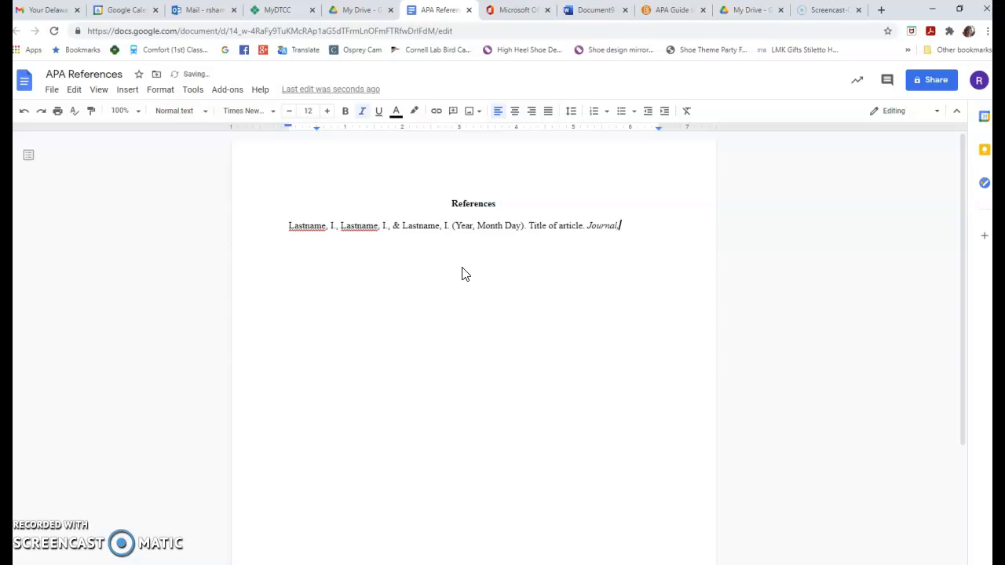
pyautogui.write(' 4')
pyautogui.hotkey('ctrl', 'i')
pyautogui.write('(3)')
pyautogui.write(',')
pyautogui.write(' 141-145')
pyautogui.write('. http')
pyautogui.write('s://')
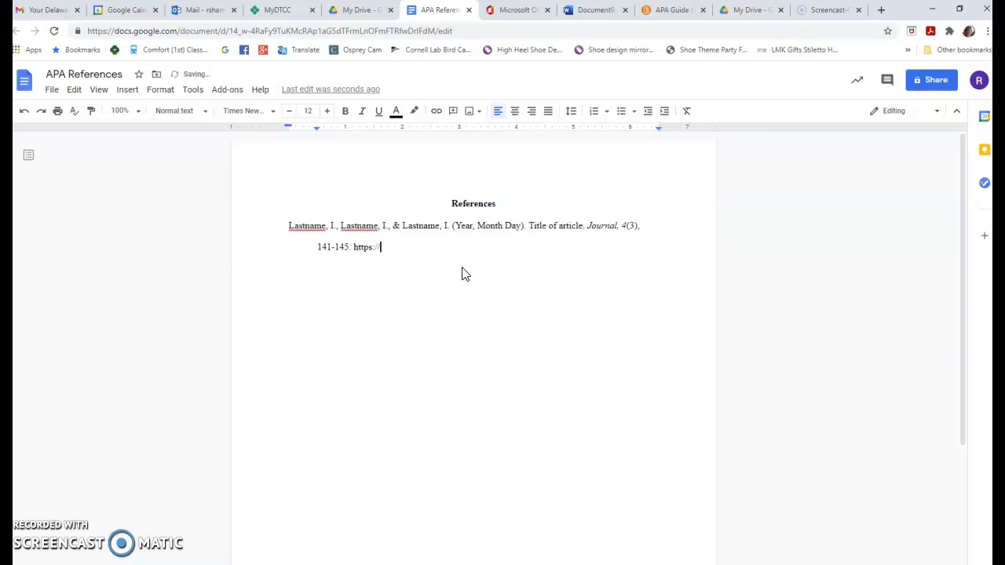
pyautogui.write('doi.org/2039482093480398402394')
pyautogui.press('Return')
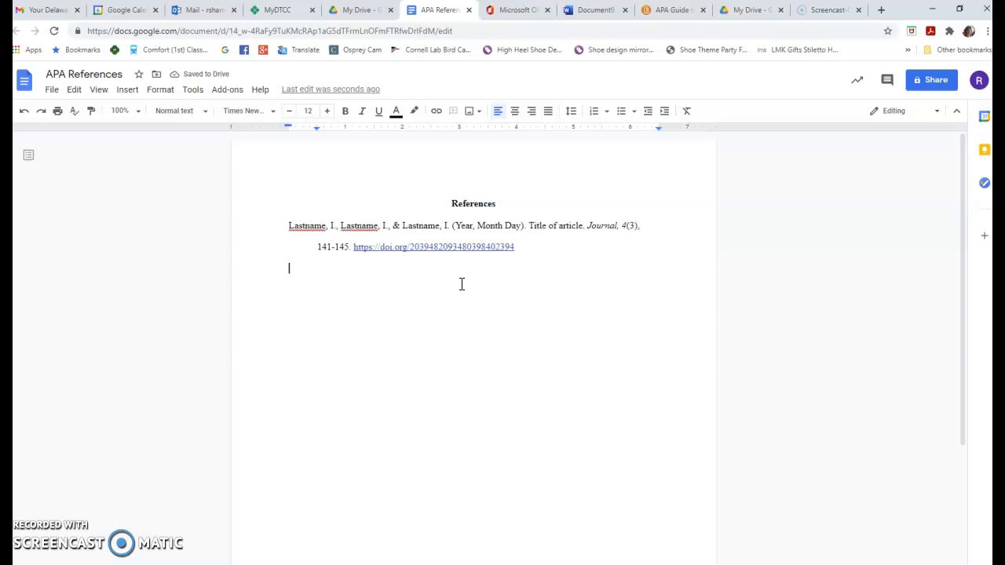
# Switch to Document9 in Word for the web and enter "Lastname, I., Lastname, I., & Lastname. (Year, Month Day). Title of article." below the heading
pyautogui.click(588, 11)
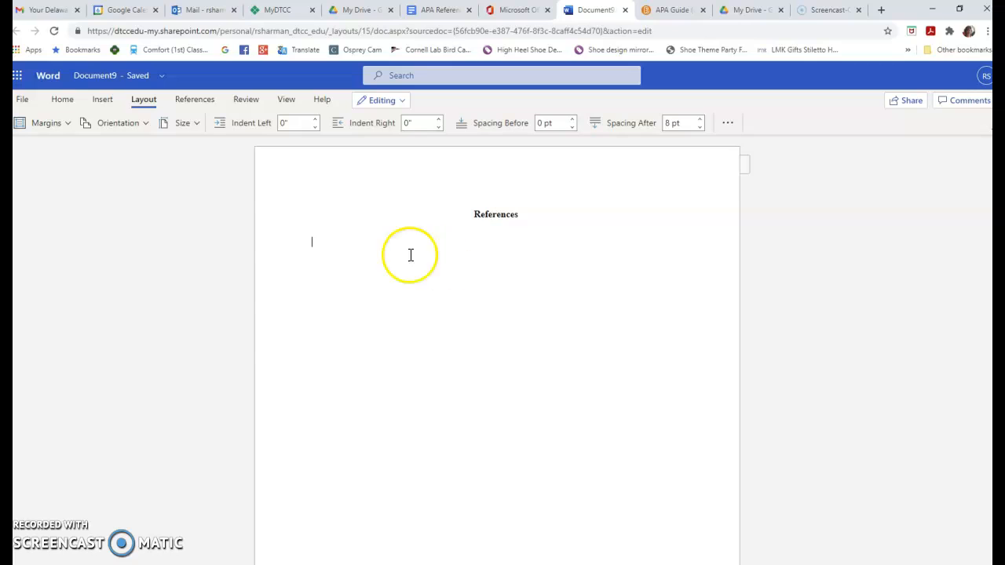
pyautogui.write('Lastname, I., L')
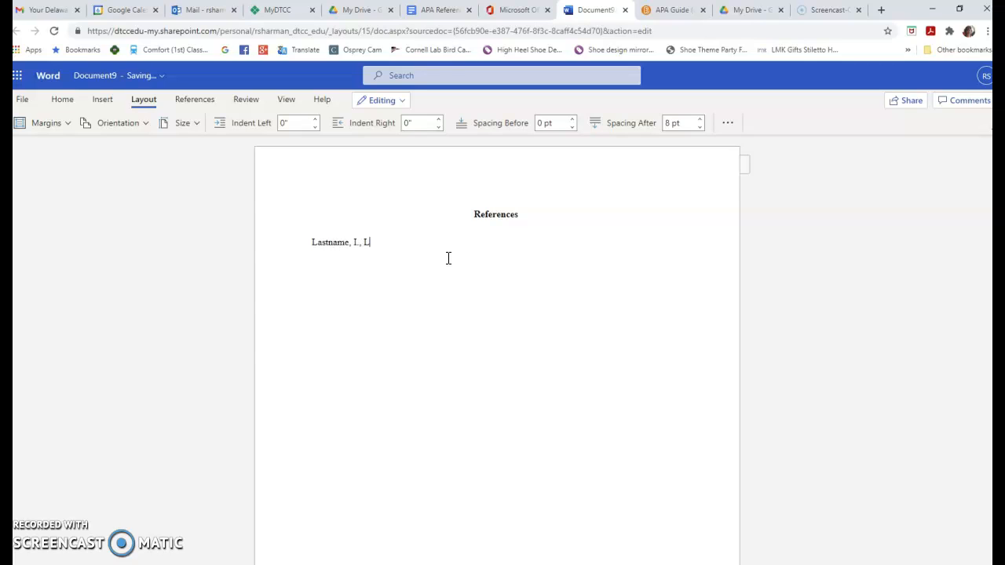
pyautogui.write('astname, I., & Lastname. (Year, Month Day).')
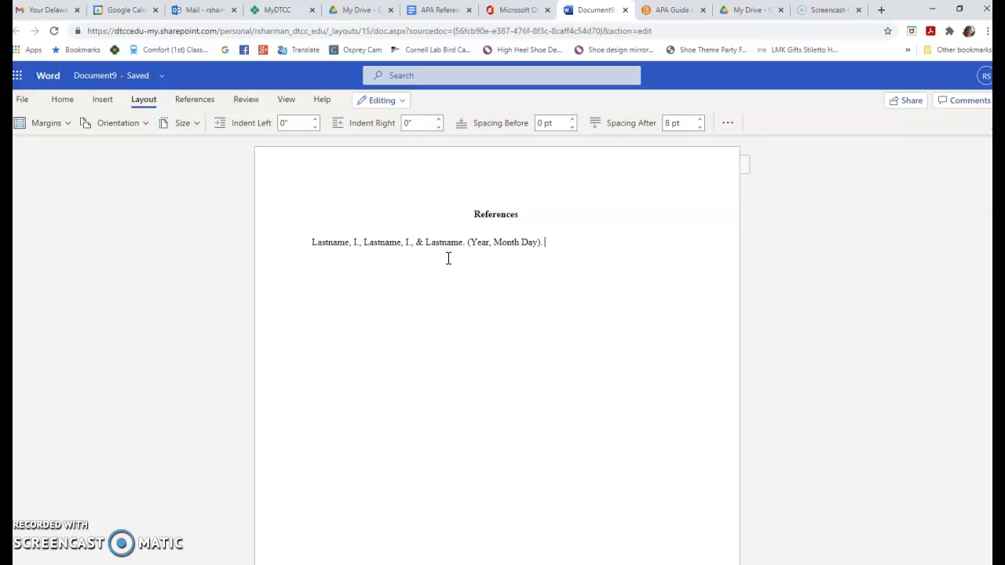
pyautogui.write('Title of article.')
# Add the journal and volume "Journal, 4" in italics, followed by the issue number "(3)"
pyautogui.hotkey('ctrl', 'i')
pyautogui.write('Journal, 4')
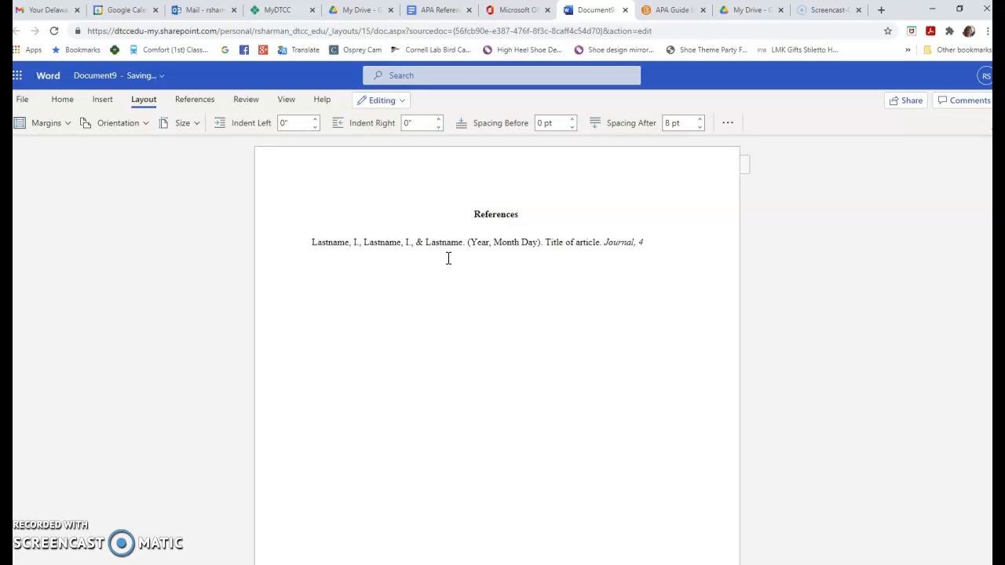
pyautogui.write('(')
pyautogui.write('3).')
pyautogui.press('BackSpace')
pyautogui.write(', 141-145. https://doi.org')
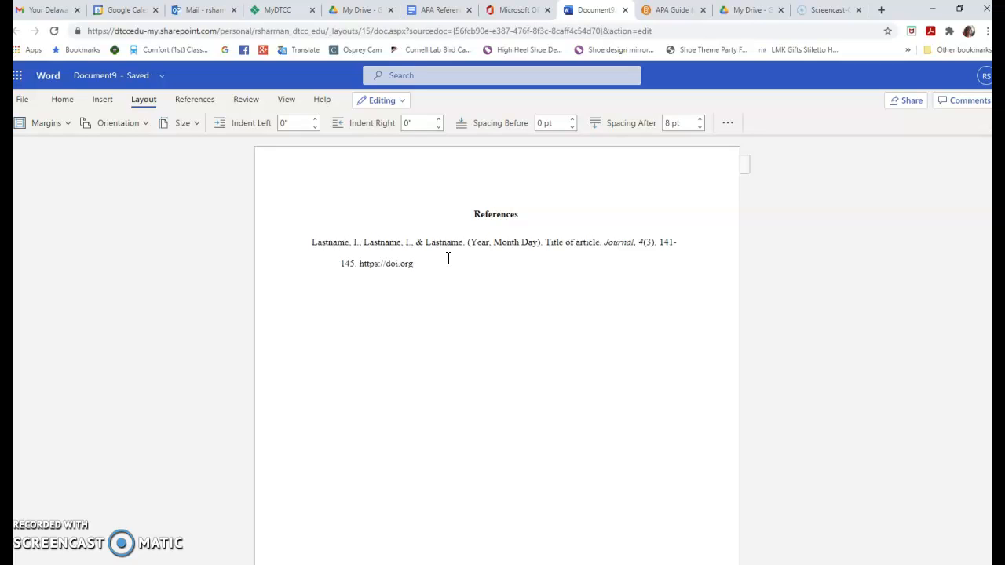
pyautogui.write('/102938812938120931')
pyautogui.press('Return')
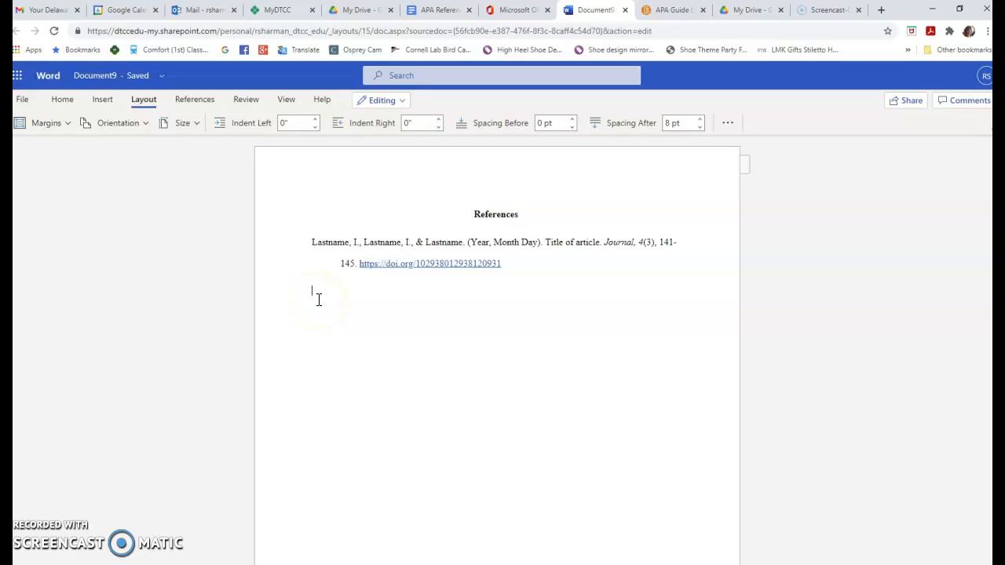
pyautogui.click(464, 393)
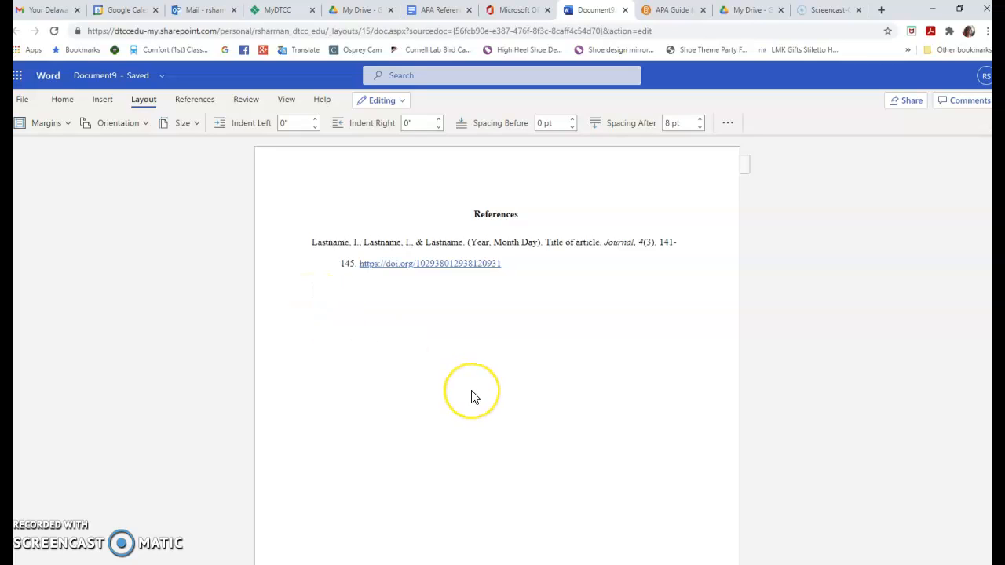